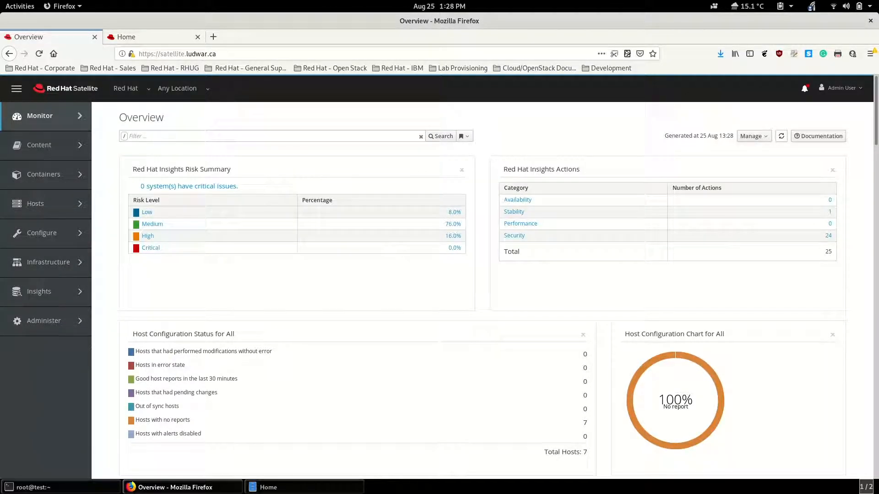
View the Insights overview, and open the details of test.dev.ludwar.ca from the Insights inventory.
{"action": "mouse_move", "coordinate": [45, 291]}
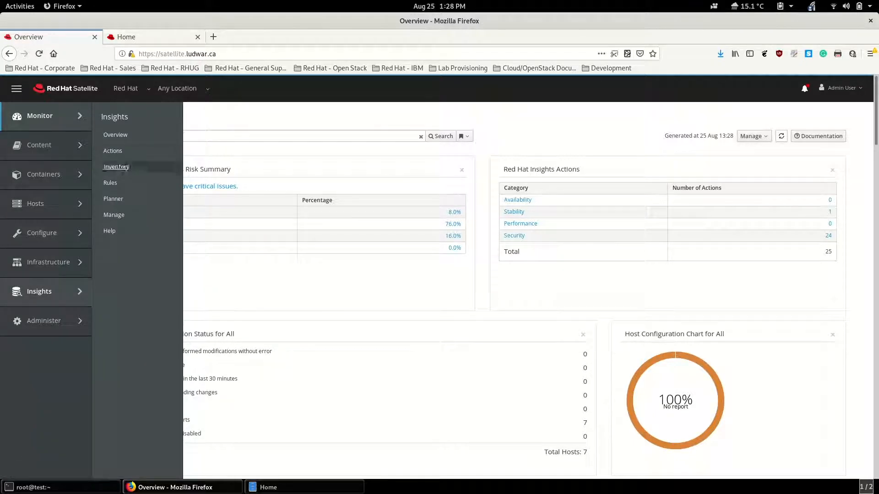
{"action": "left_click", "coordinate": [116, 135]}
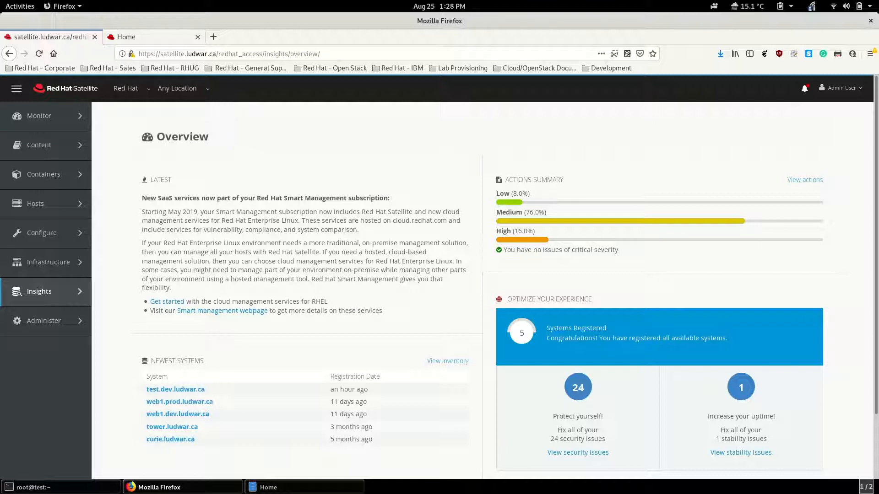
{"action": "mouse_move", "coordinate": [50, 292]}
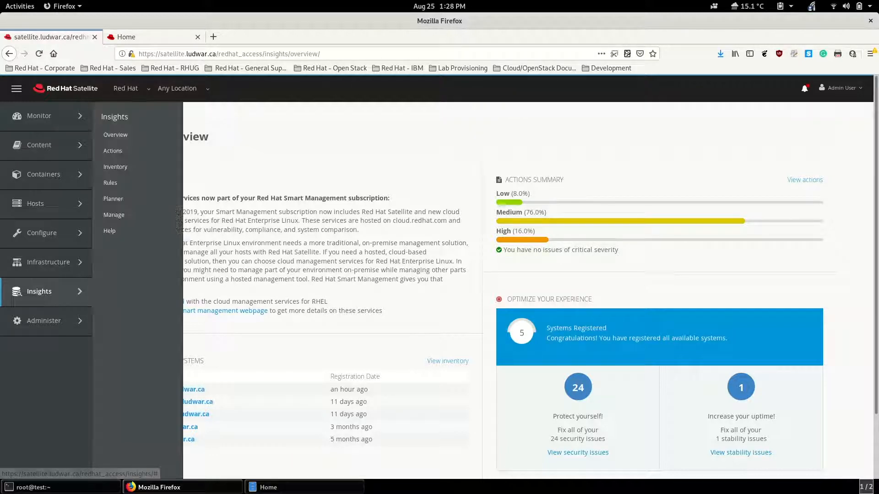
{"action": "left_click", "coordinate": [116, 167]}
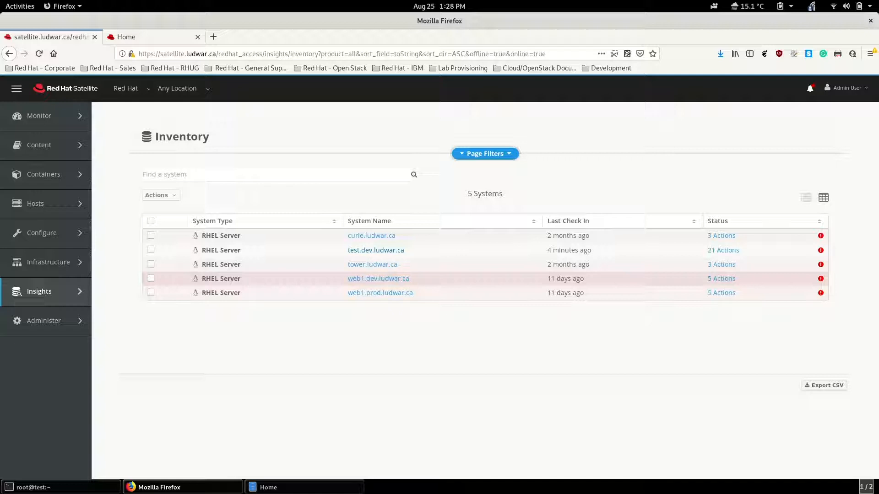
{"action": "left_click", "coordinate": [376, 249]}
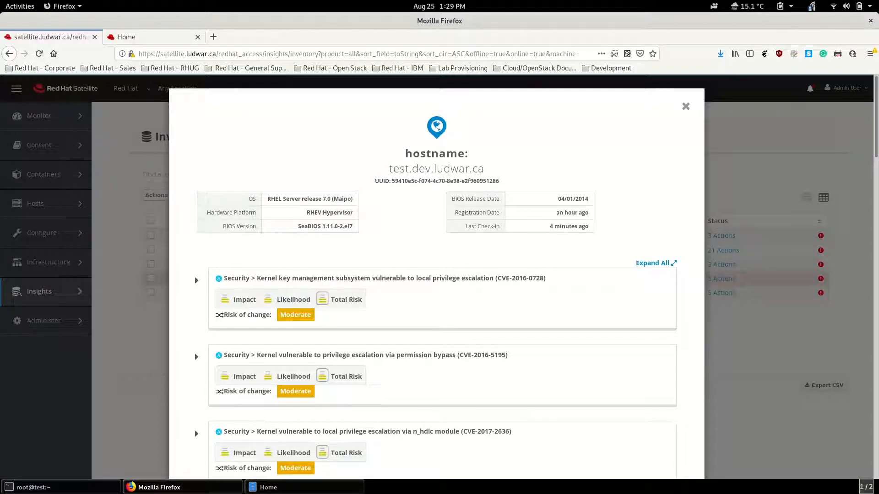
Examine the impact, likelihood, total risk and Ansible support of the issues listed for test.dev.ludwar.ca.
{"action": "scroll", "coordinate": [194, 353], "scroll_direction": "down", "scroll_amount": 2}
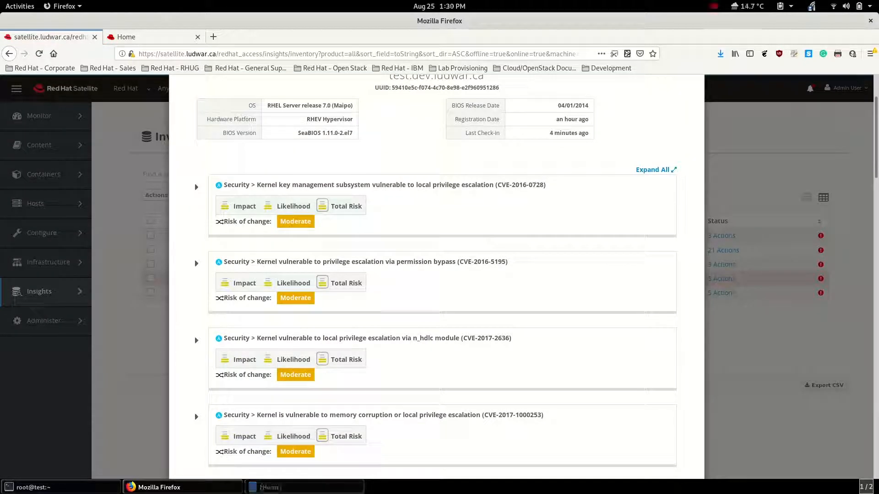
{"action": "mouse_move", "coordinate": [225, 206]}
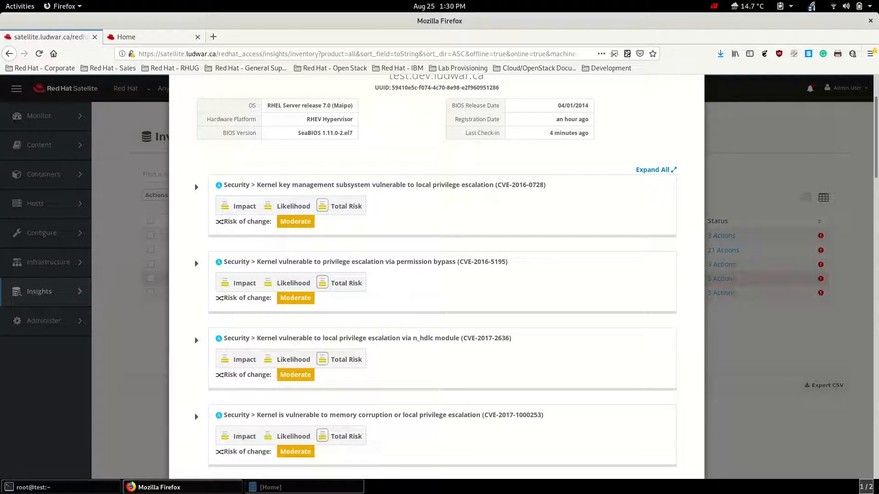
{"action": "mouse_move", "coordinate": [268, 206]}
{"action": "scroll", "coordinate": [436, 275], "scroll_direction": "down", "scroll_amount": 3}
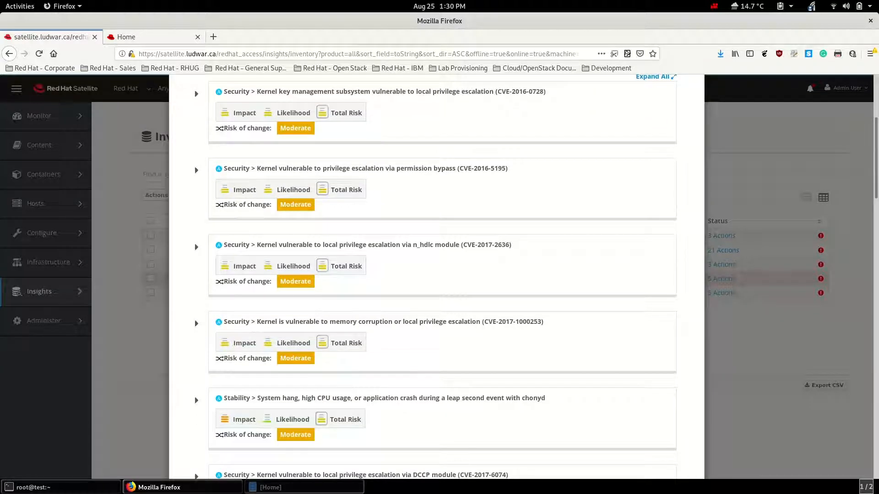
{"action": "mouse_move", "coordinate": [219, 321]}
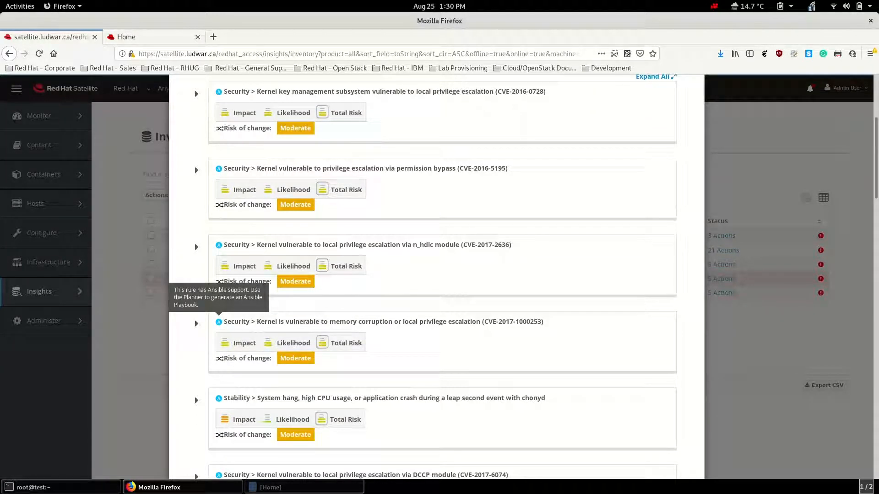
{"action": "scroll", "coordinate": [436, 275], "scroll_direction": "down", "scroll_amount": 8}
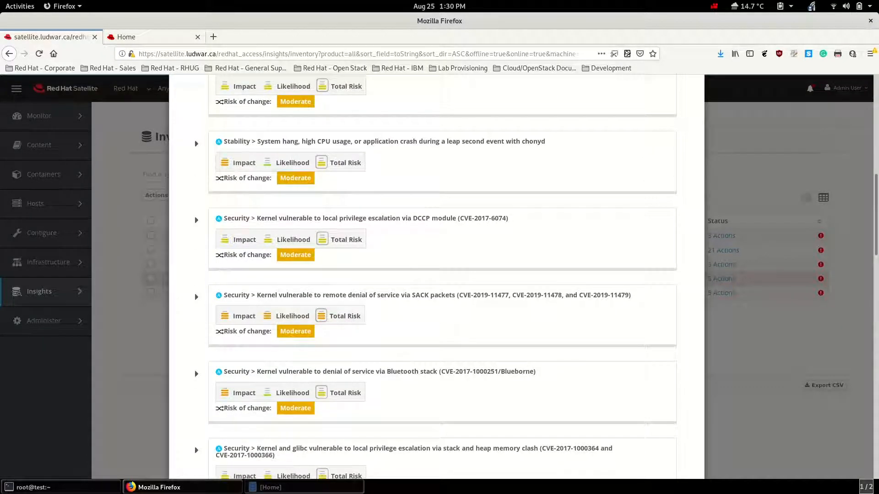
{"action": "scroll", "coordinate": [436, 274], "scroll_direction": "up", "scroll_amount": 10}
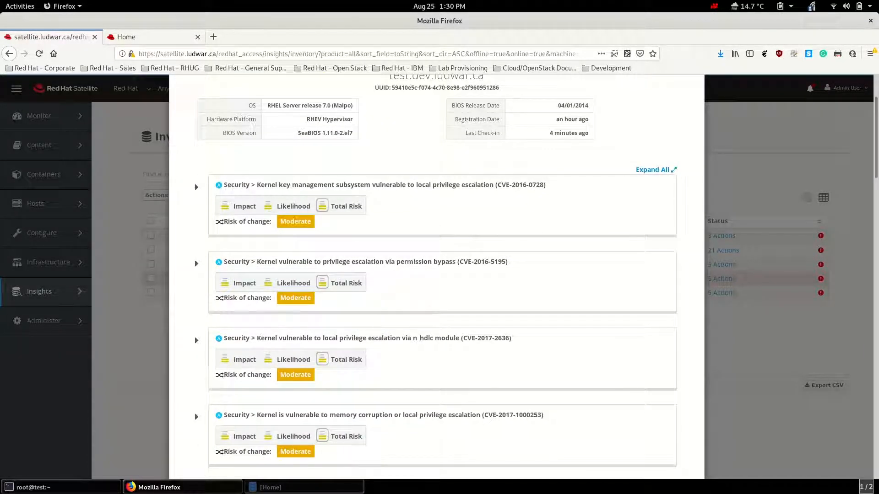
{"action": "mouse_move", "coordinate": [219, 185]}
{"action": "scroll", "coordinate": [436, 274], "scroll_direction": "down", "scroll_amount": 1}
{"action": "scroll", "coordinate": [436, 275], "scroll_direction": "down", "scroll_amount": 10}
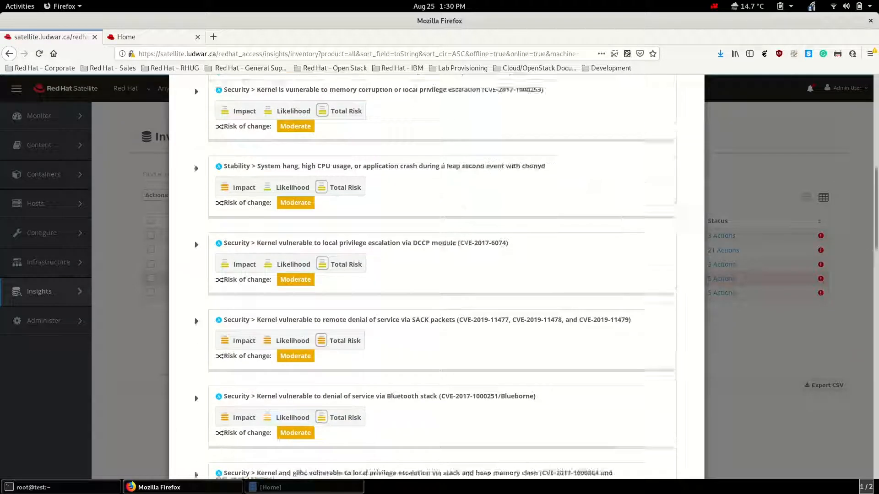
{"action": "scroll", "coordinate": [437, 274], "scroll_direction": "down", "scroll_amount": 5}
{"action": "scroll", "coordinate": [436, 275], "scroll_direction": "down", "scroll_amount": 3}
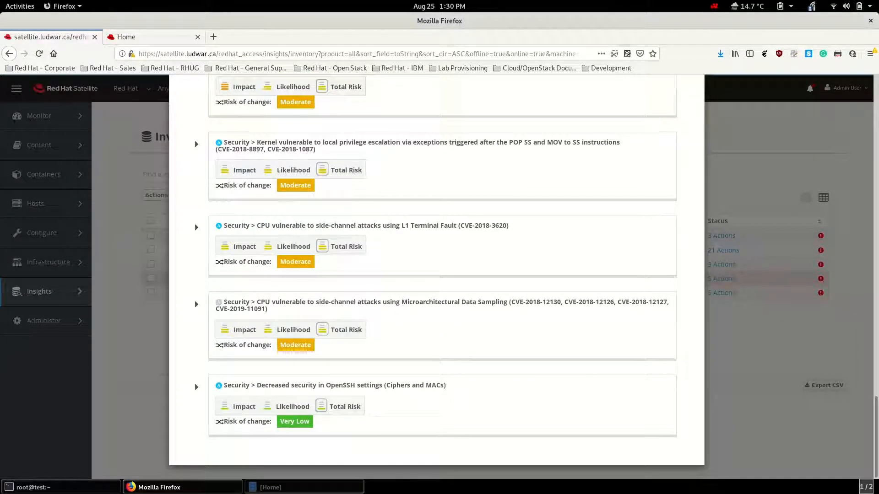
Review the risk, detected issues and resolution steps of the "Decreased security in OpenSSH settings (Ciphers and MACs)" issue, and close the system details.
{"action": "left_click", "coordinate": [197, 387]}
{"action": "scroll", "coordinate": [436, 275], "scroll_direction": "down", "scroll_amount": 5}
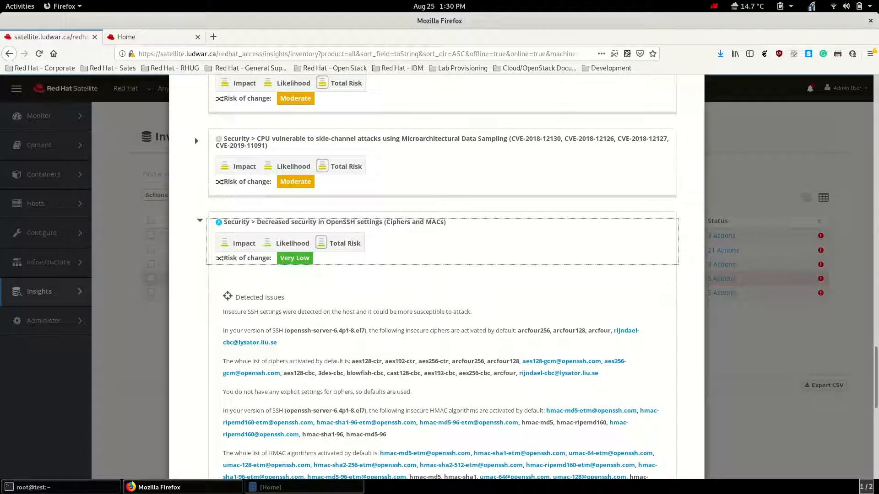
{"action": "scroll", "coordinate": [436, 275], "scroll_direction": "down", "scroll_amount": 2}
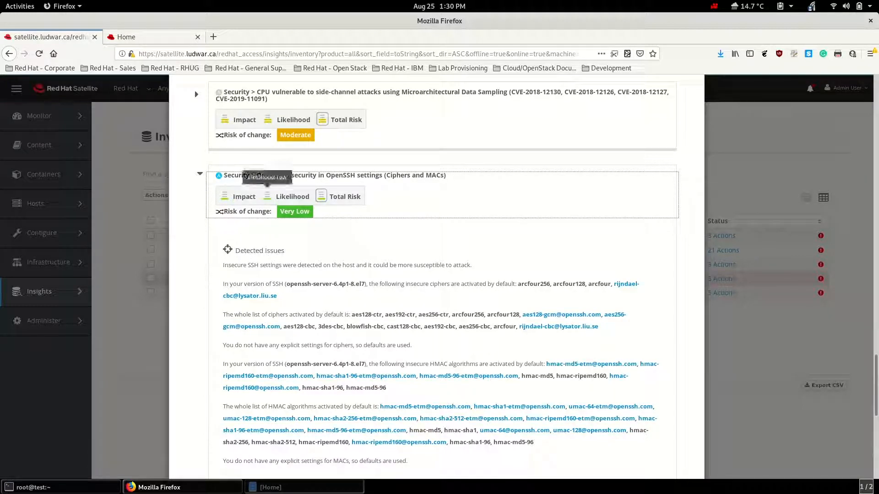
{"action": "mouse_move", "coordinate": [321, 196]}
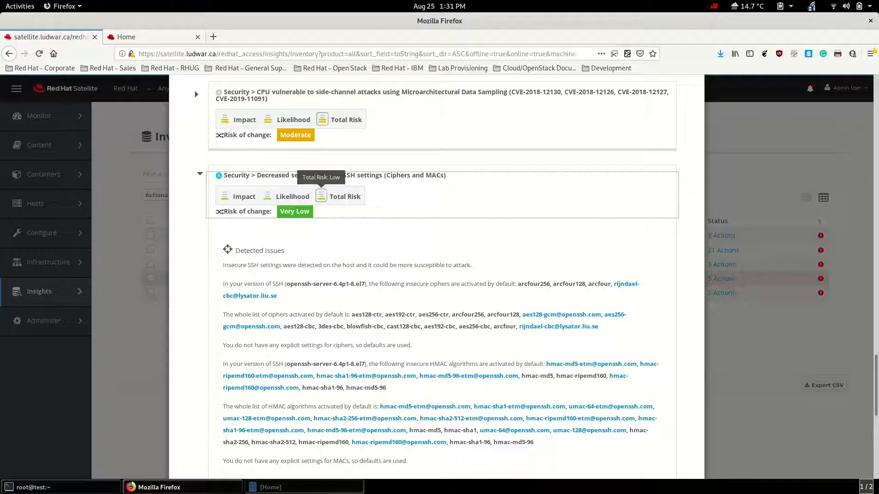
{"action": "scroll", "coordinate": [322, 196], "scroll_direction": "down", "scroll_amount": 8}
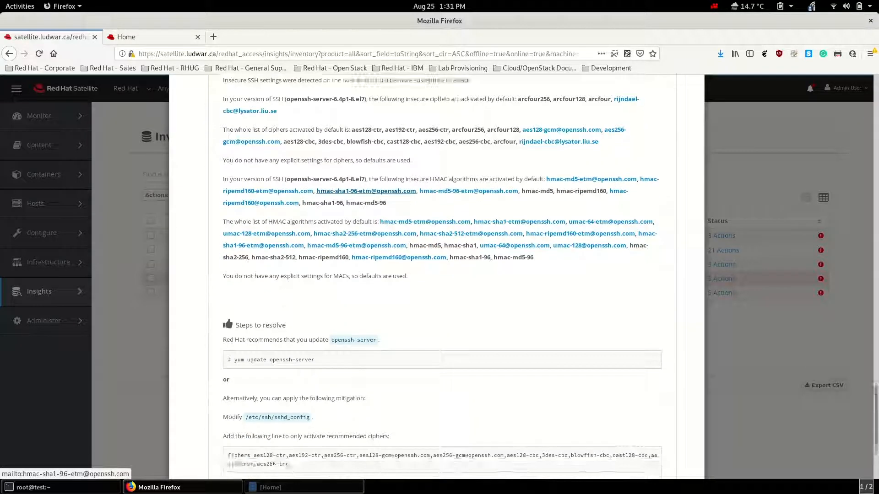
{"action": "scroll", "coordinate": [322, 196], "scroll_direction": "down", "scroll_amount": 3}
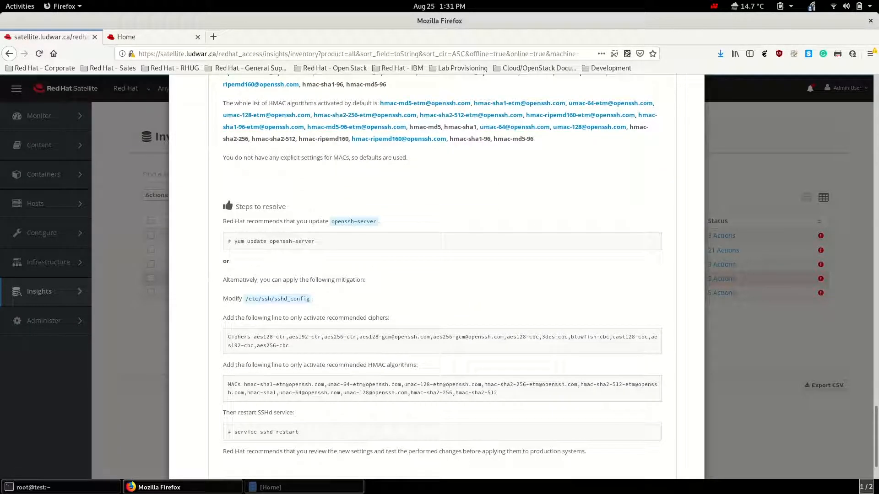
{"action": "scroll", "coordinate": [434, 275], "scroll_direction": "up", "scroll_amount": 11}
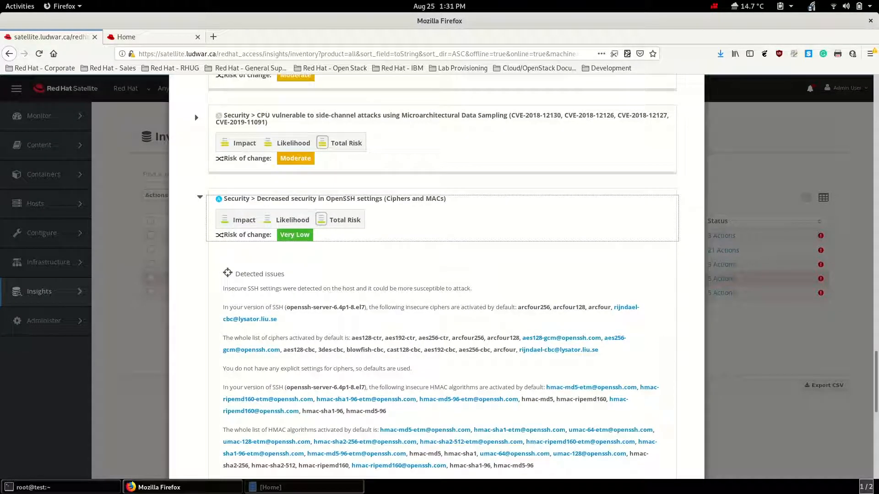
{"action": "scroll", "coordinate": [439, 274], "scroll_direction": "down", "scroll_amount": 12}
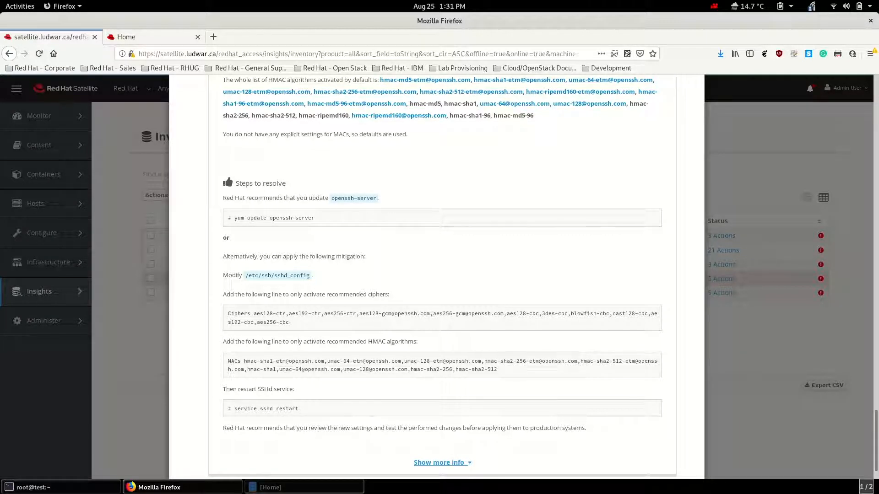
{"action": "key", "text": "Home"}
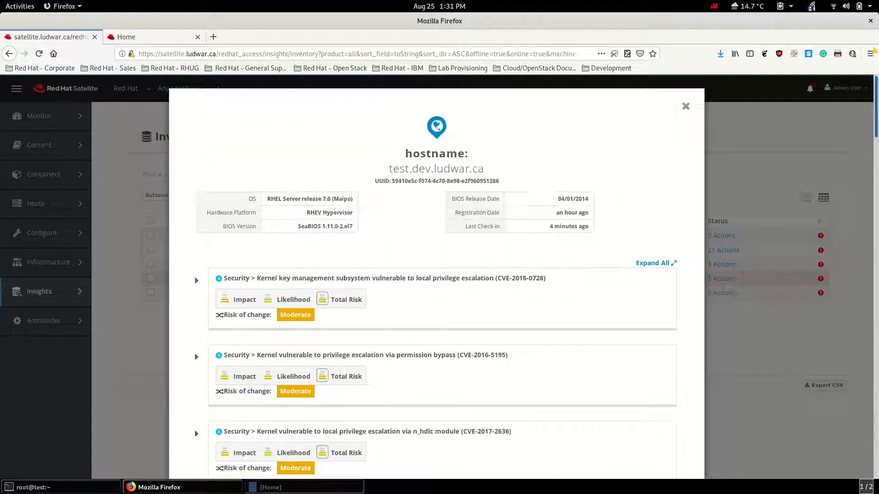
{"action": "left_click", "coordinate": [685, 106]}
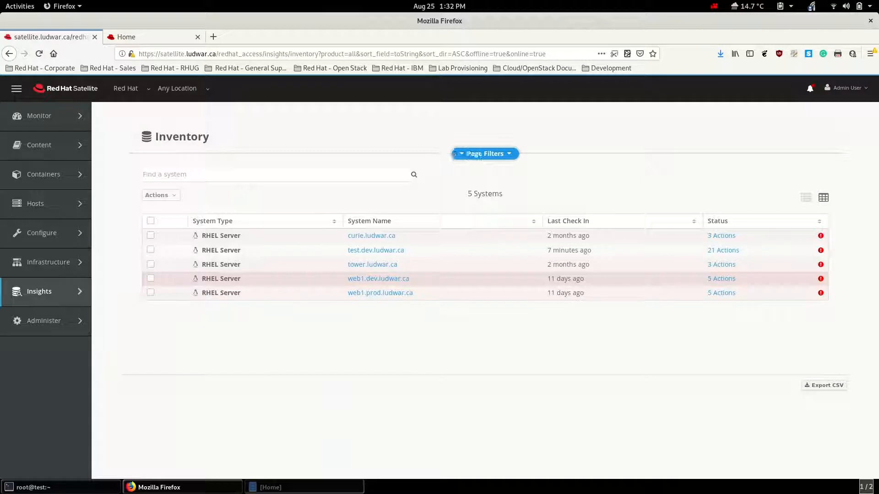
Open the Insights Planner and name the new plan fix_openssh.
{"action": "mouse_move", "coordinate": [41, 291]}
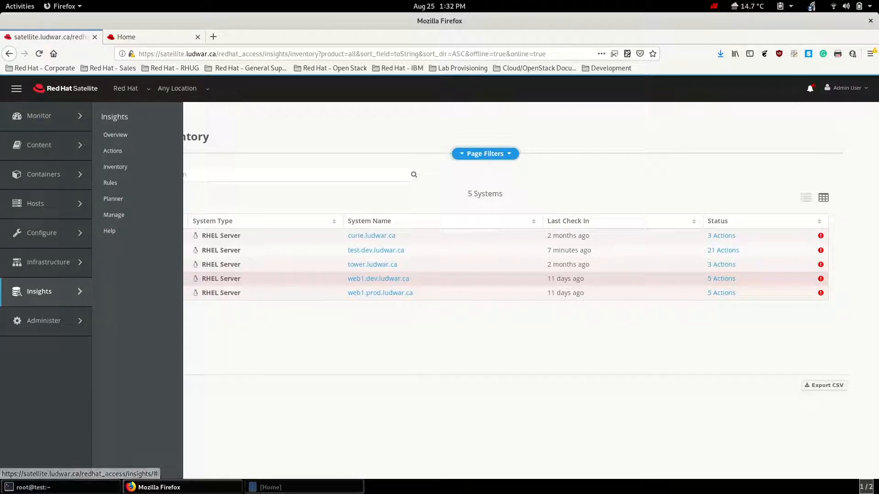
{"action": "left_click", "coordinate": [113, 198]}
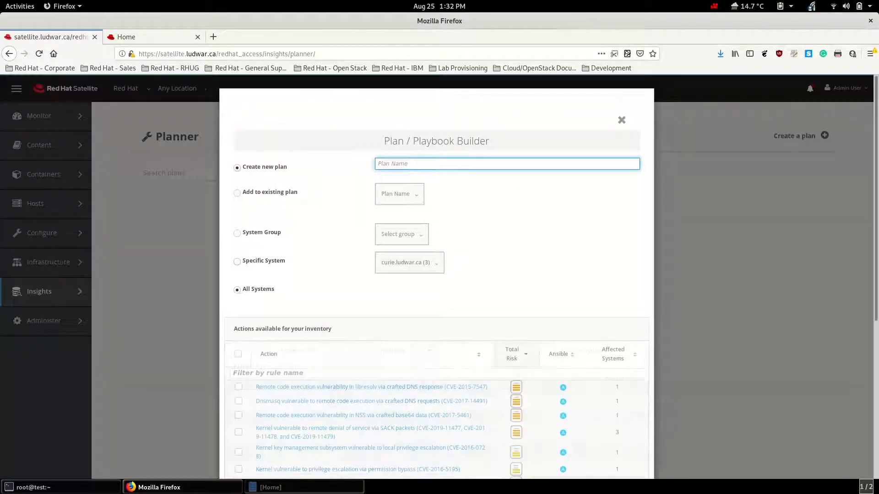
{"action": "left_click", "coordinate": [393, 163]}
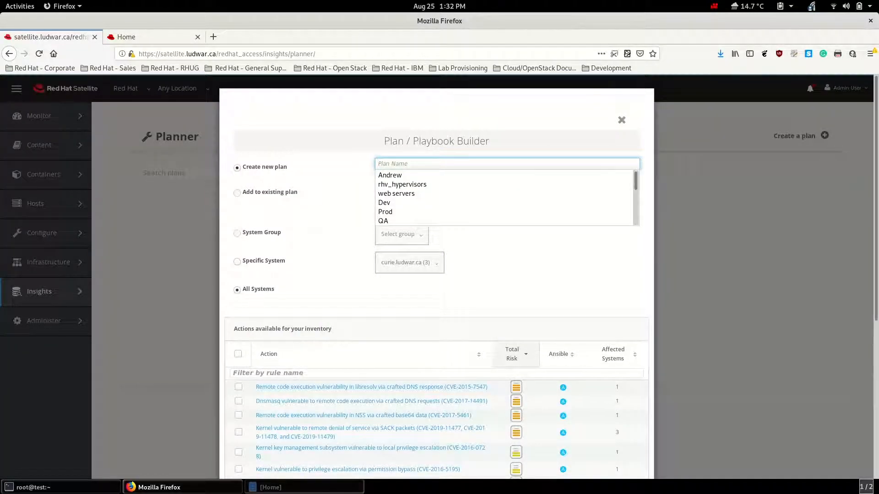
{"action": "type", "text": "fix_openssh"}
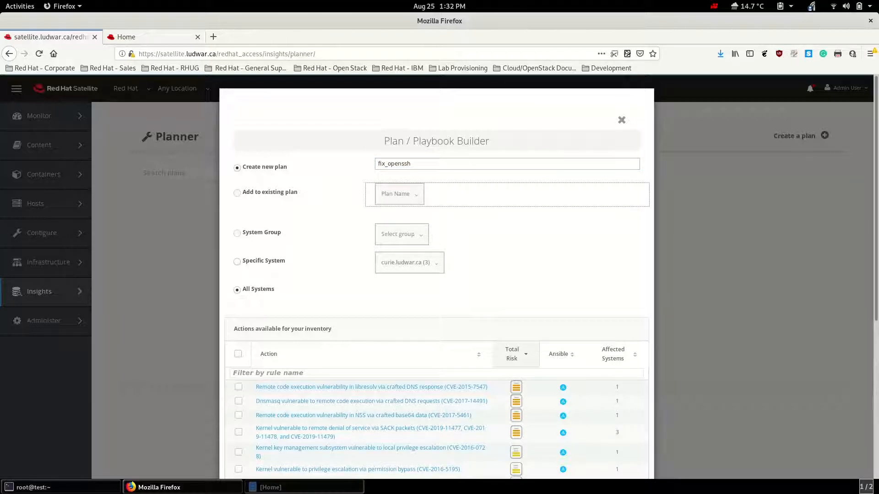
Limit the new plan to the specific system test.dev.ludwar.ca.
{"action": "scroll", "coordinate": [437, 275], "scroll_direction": "down", "scroll_amount": 4}
{"action": "scroll", "coordinate": [366, 352], "scroll_direction": "down", "scroll_amount": 1}
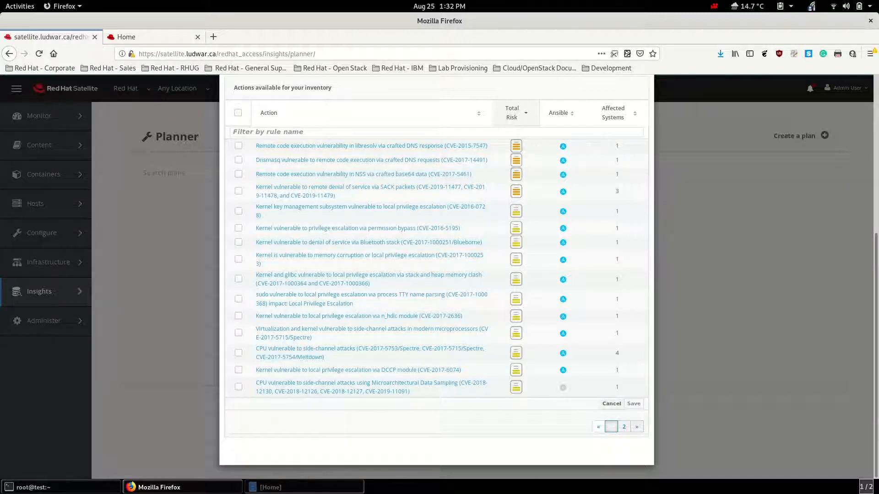
{"action": "scroll", "coordinate": [563, 158], "scroll_direction": "up", "scroll_amount": 5}
{"action": "left_click", "coordinate": [237, 230]}
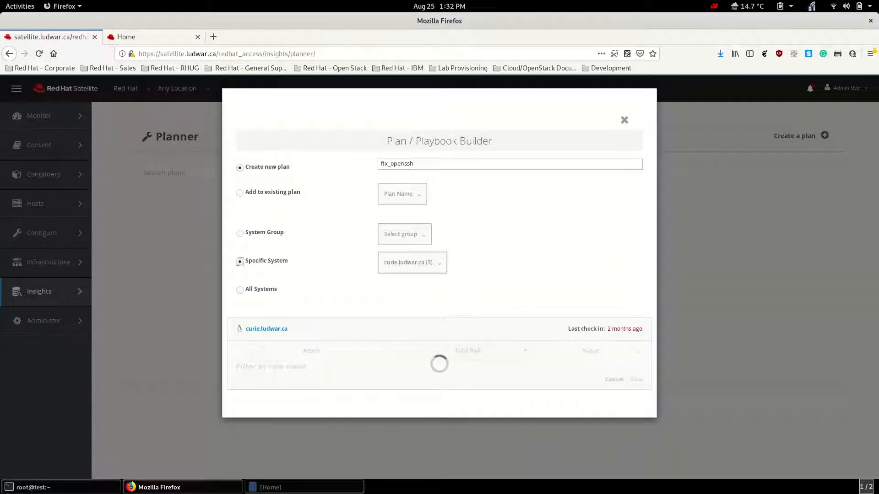
{"action": "left_click", "coordinate": [409, 263]}
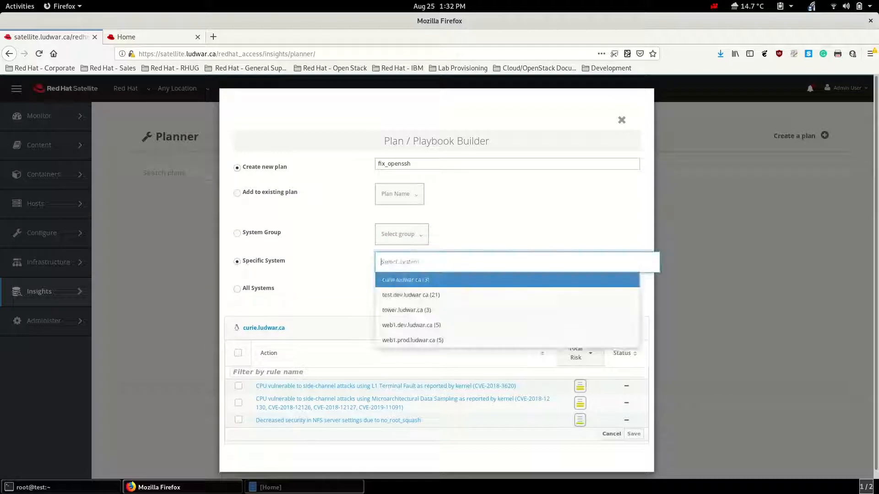
{"action": "left_click", "coordinate": [398, 295]}
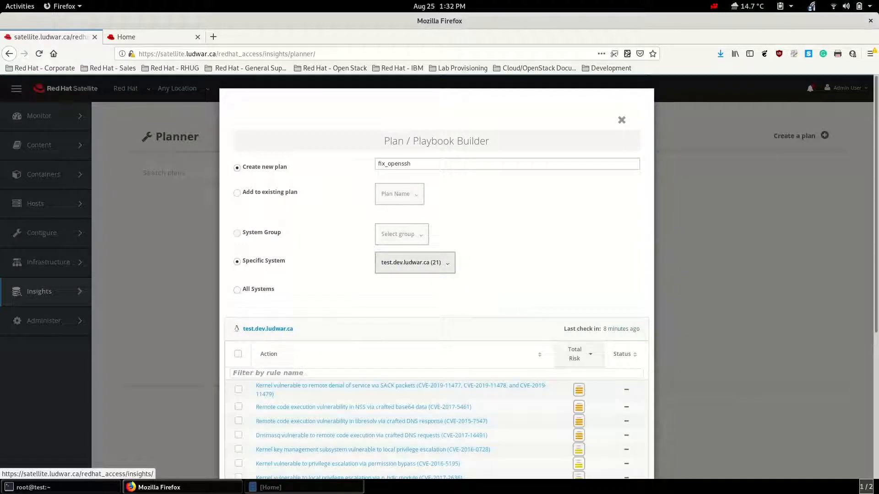
Include the action "Decreased security in OpenSSH settings (Ciphers and MACs)" in the plan and save the plan.
{"action": "scroll", "coordinate": [437, 275], "scroll_direction": "down", "scroll_amount": 5}
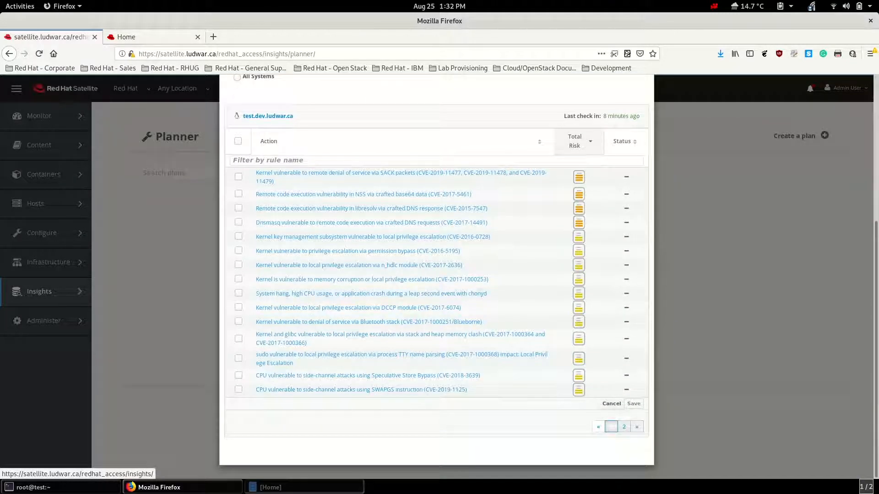
{"action": "left_click", "coordinate": [624, 427]}
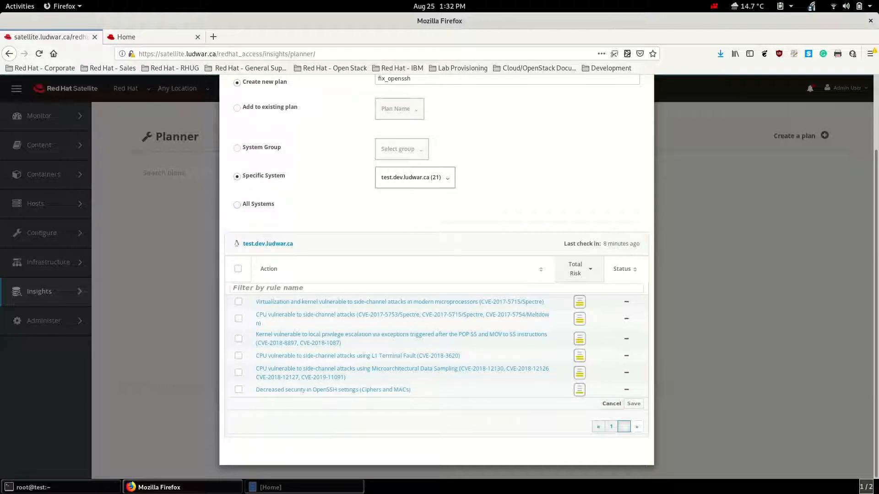
{"action": "left_click", "coordinate": [239, 389]}
{"action": "left_click", "coordinate": [634, 404]}
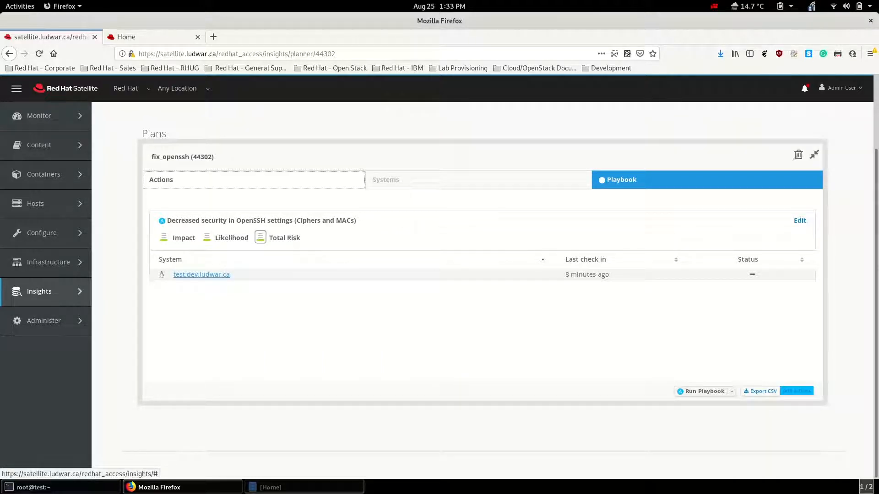
Review the affected systems and the playbook summary of the fix_openssh plan.
{"action": "left_click", "coordinate": [385, 179]}
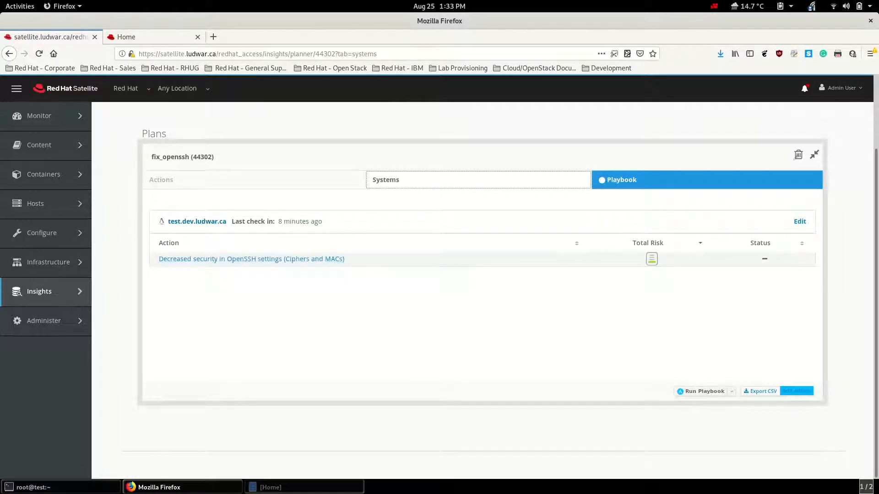
{"action": "left_click", "coordinate": [622, 180]}
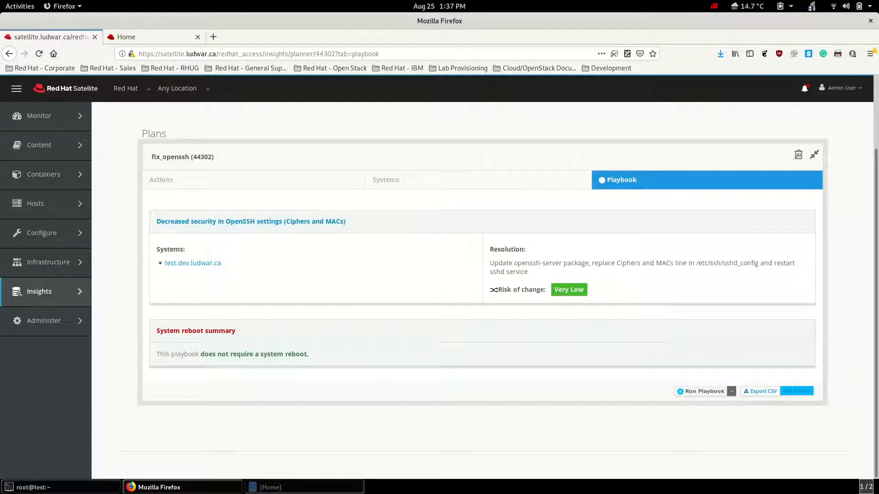
View the customized playbook run form for the fix_openssh plan, then return to the Insights Planner without submitting it.
{"action": "left_click", "coordinate": [731, 392]}
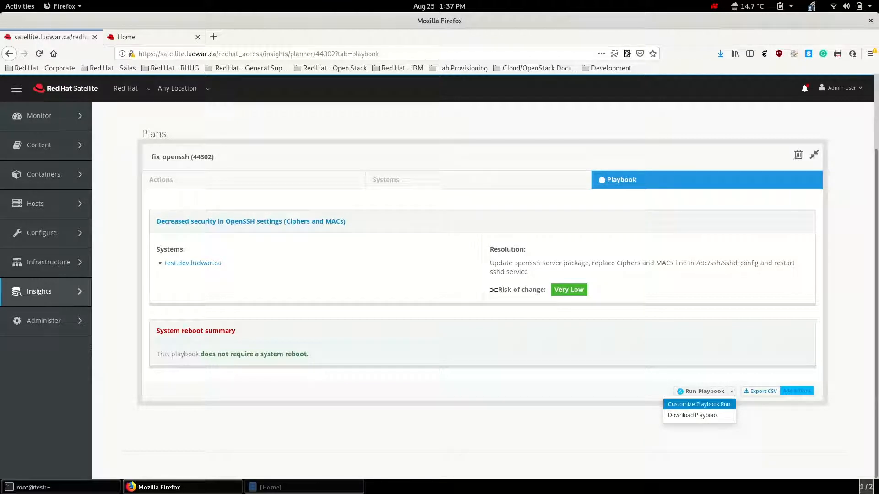
{"action": "left_click", "coordinate": [699, 405]}
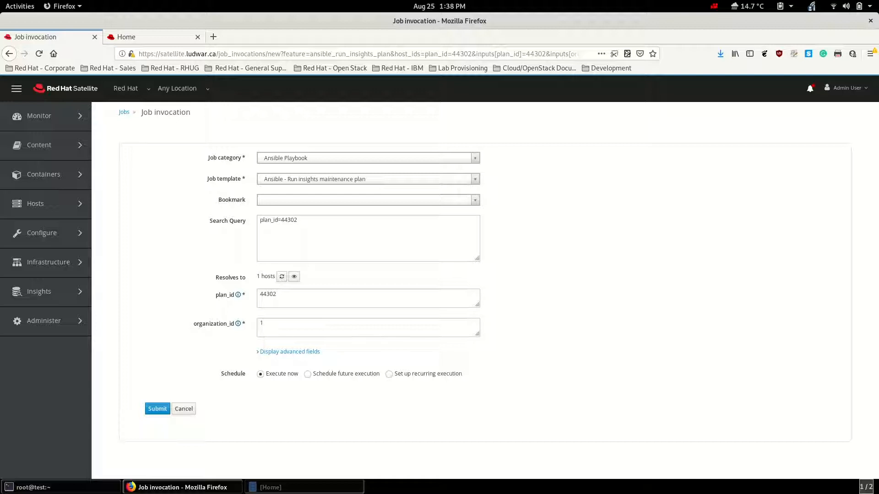
{"action": "mouse_move", "coordinate": [39, 291]}
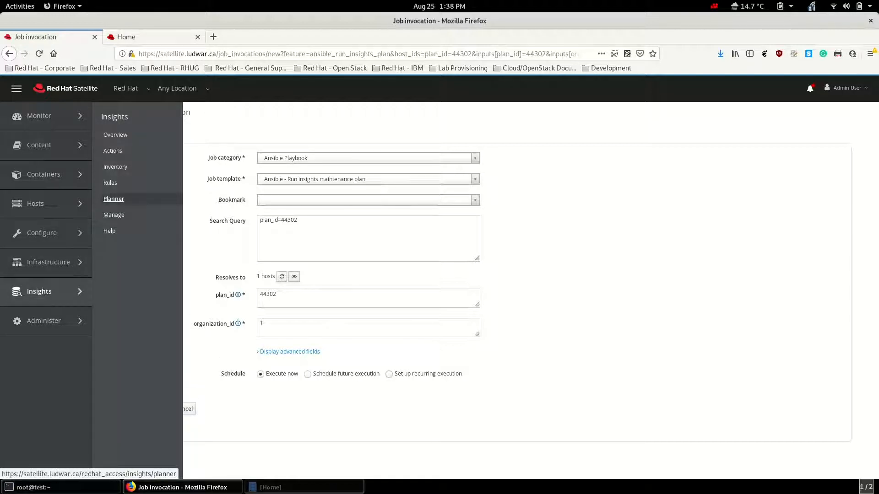
{"action": "left_click", "coordinate": [113, 199]}
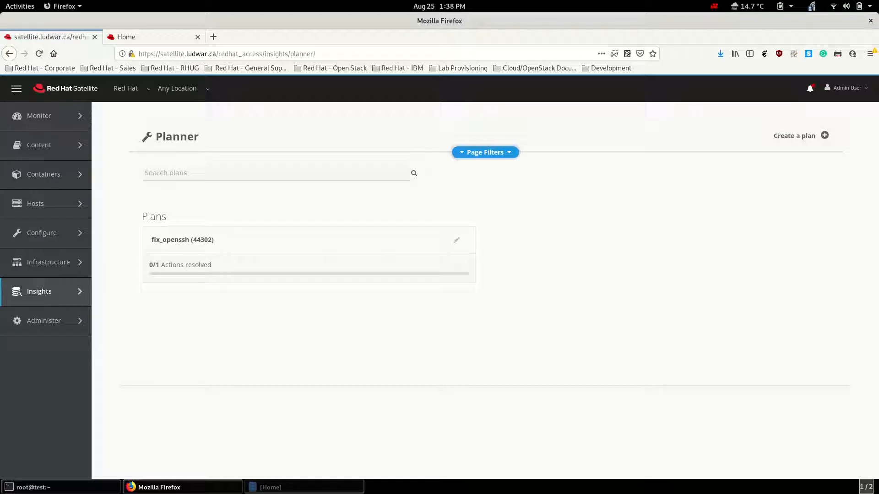
Download the playbook of the fix_openssh plan and open the YAML file in Text Editor.
{"action": "left_click", "coordinate": [182, 239]}
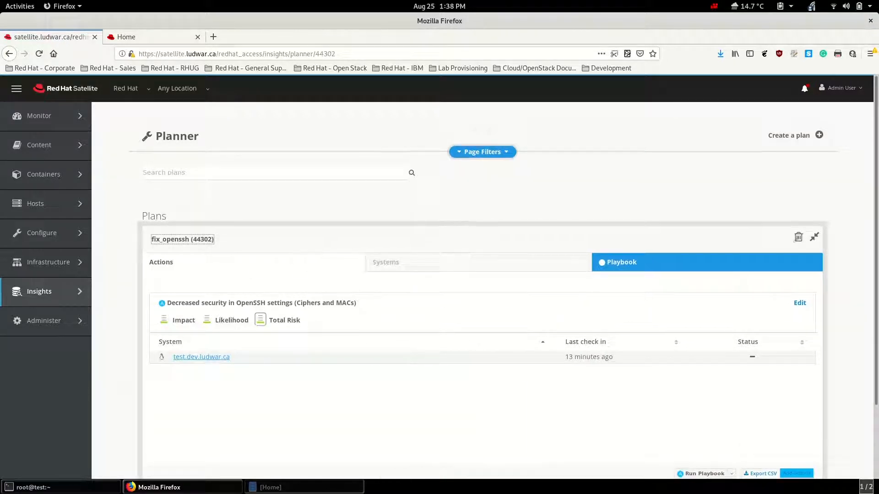
{"action": "scroll", "coordinate": [508, 303], "scroll_direction": "down", "scroll_amount": 3}
{"action": "left_click", "coordinate": [732, 396]}
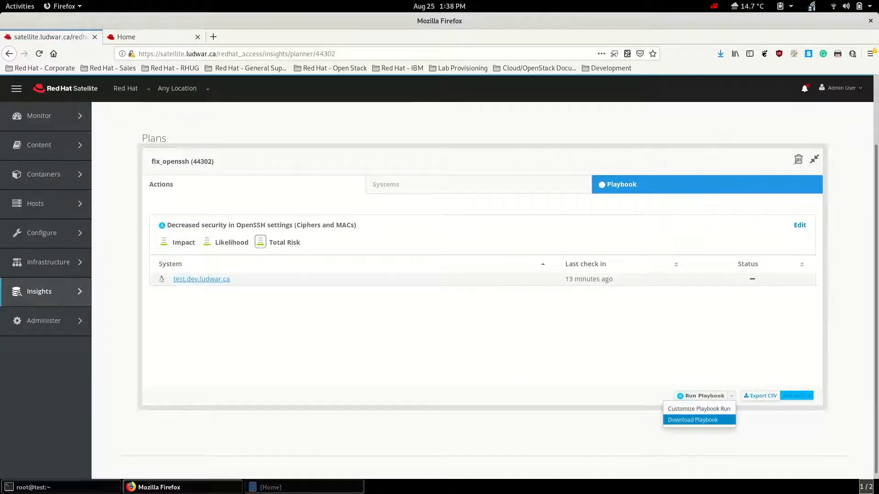
{"action": "left_click", "coordinate": [692, 420]}
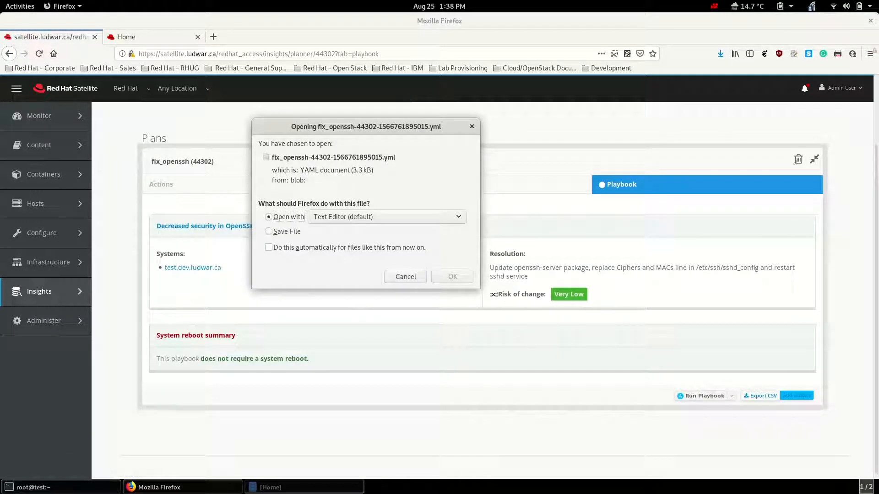
{"action": "key", "text": "Return"}
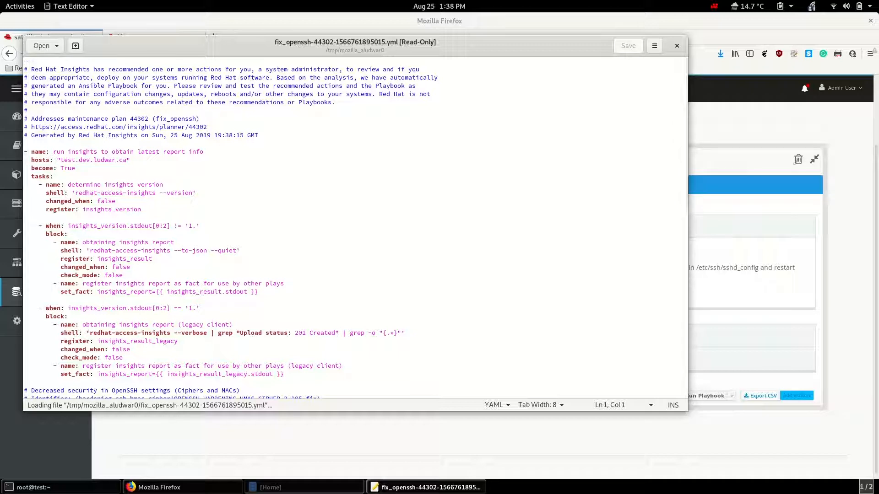
Review the downloaded playbook's target host and its tasks for openssh-server, Ciphers and MACs.
{"action": "left_click_drag", "start_coordinate": [131, 160], "coordinate": [24, 160]}
{"action": "left_click", "coordinate": [75, 168]}
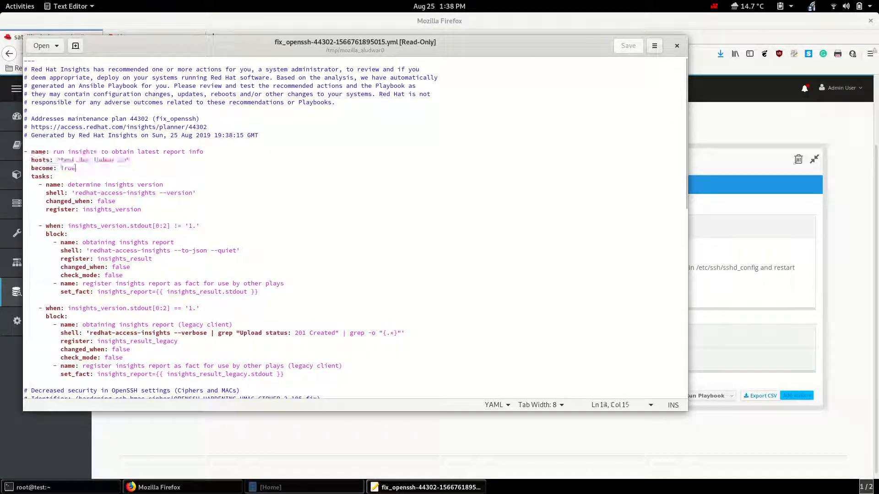
{"action": "scroll", "coordinate": [355, 229], "scroll_direction": "down", "scroll_amount": 10}
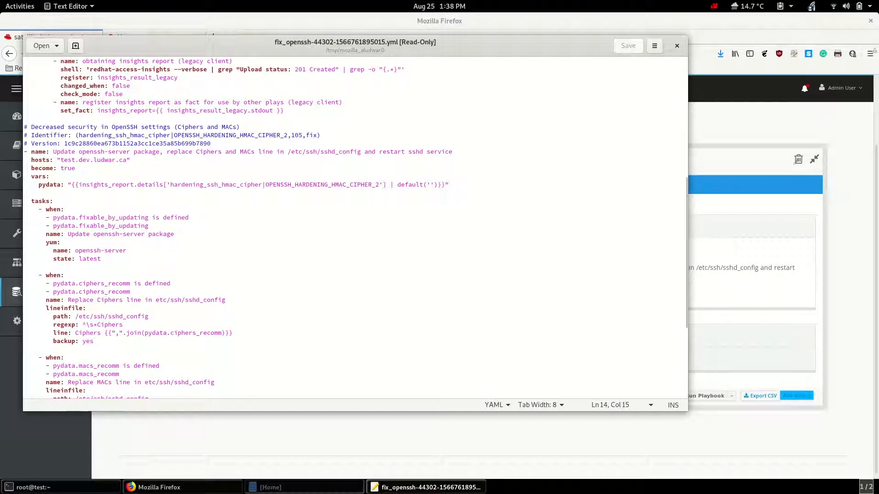
{"action": "scroll", "coordinate": [355, 229], "scroll_direction": "down", "scroll_amount": 6}
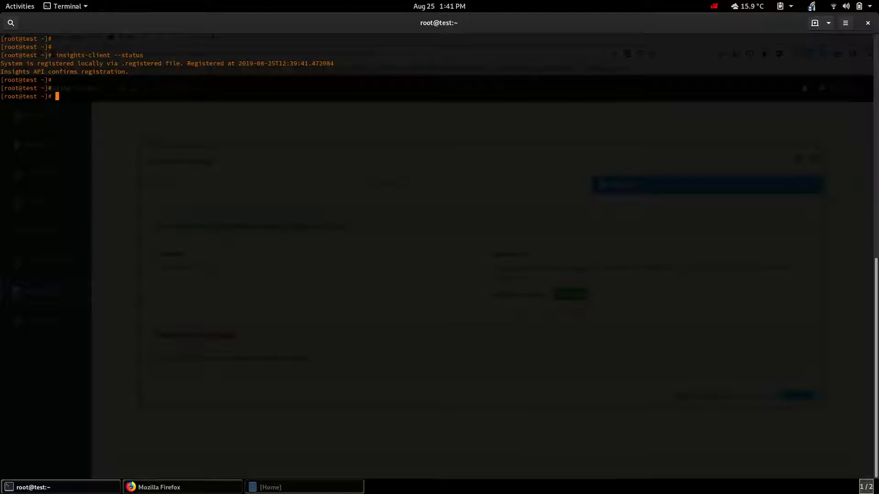
In the root terminal on the test host, check the installed package version with rpm -qa | egrep openssh-server.
{"action": "type", "text": "rpm -qa | egrep openssh-server"}
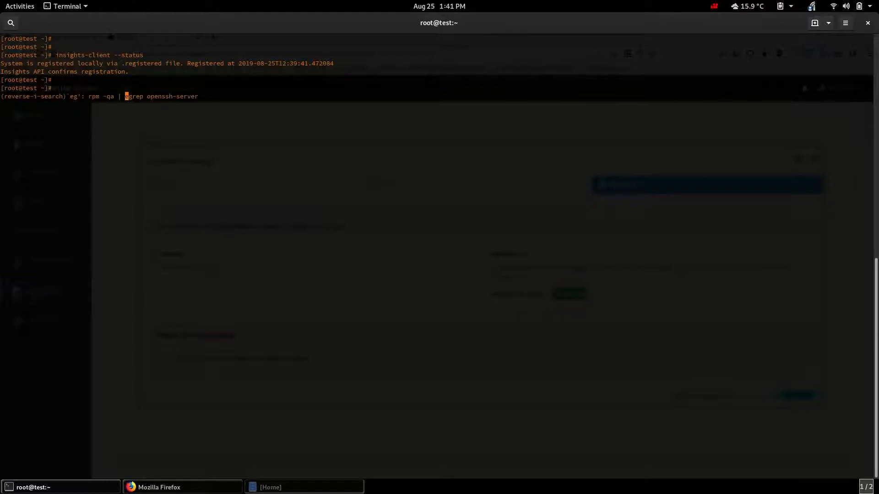
{"action": "key", "text": "Return"}
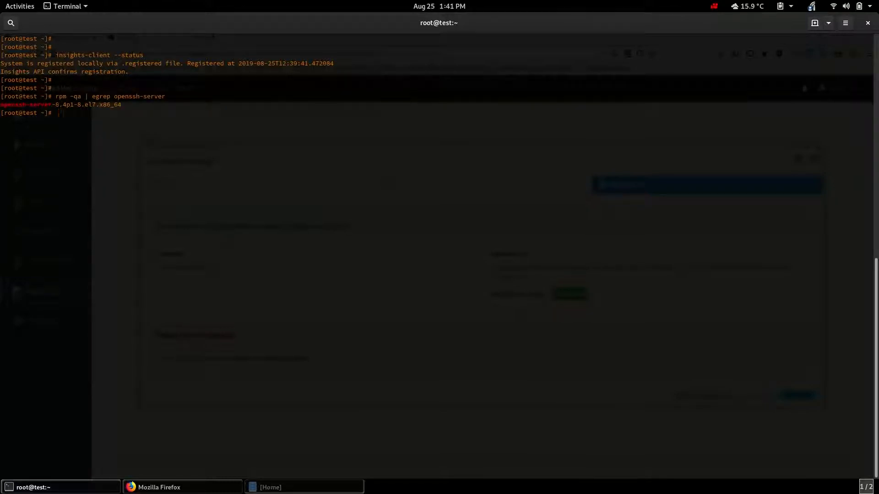
{"action": "key", "text": "Return"}
{"action": "key", "text": "Return"}
Check the SSH server configuration for MAC settings with egrep -i mac /etc/ssh/sshd_config.
{"action": "key", "text": "ctrl+r"}
{"action": "type", "text": "egrep"}
{"action": "key", "text": "ctrl+r"}
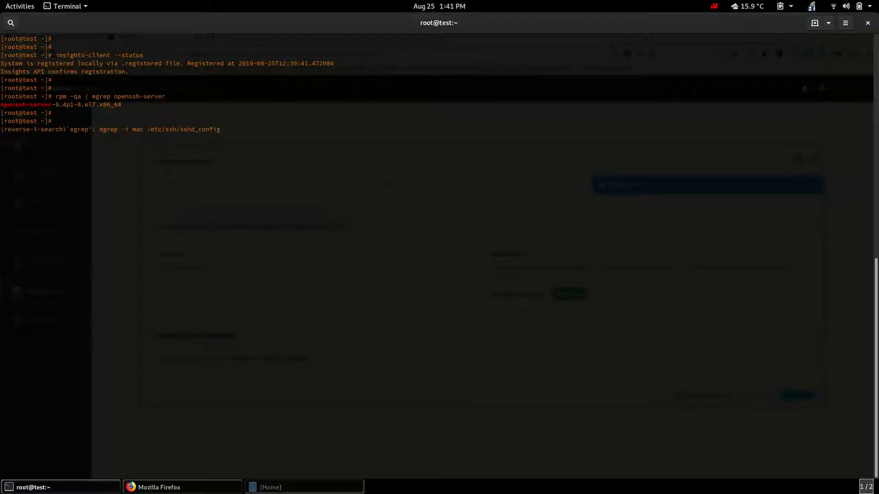
{"action": "key", "text": "Return"}
{"action": "key", "text": "ctrl+r"}
{"action": "type", "text": "egrep"}
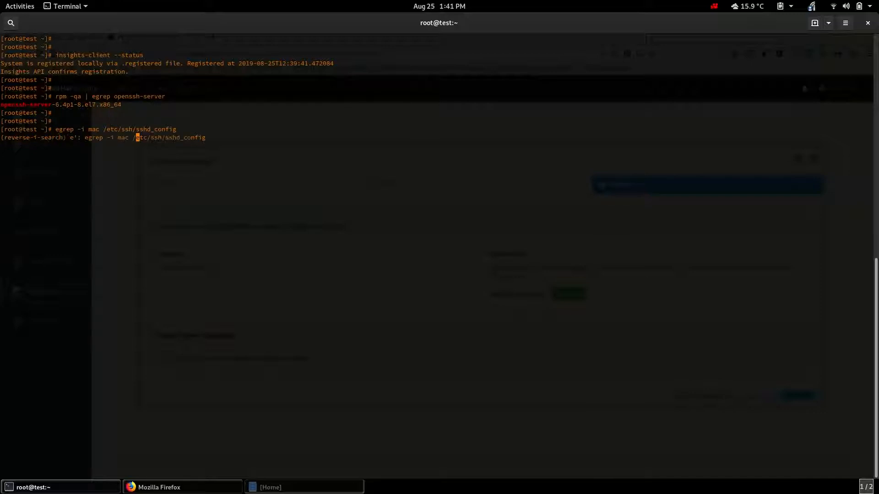
{"action": "key", "text": "ctrl+r"}
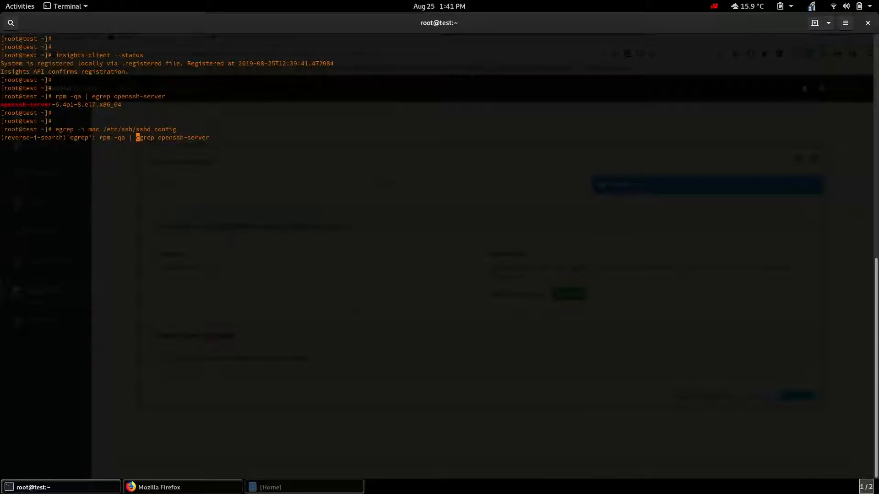
{"action": "key", "text": "ctrl+s"}
{"action": "key", "text": "ctrl+c"}
Check the SSH server configuration for cipher settings with egrep -i cipher /etc/ssh/sshd_config.
{"action": "key", "text": "ctrl+r"}
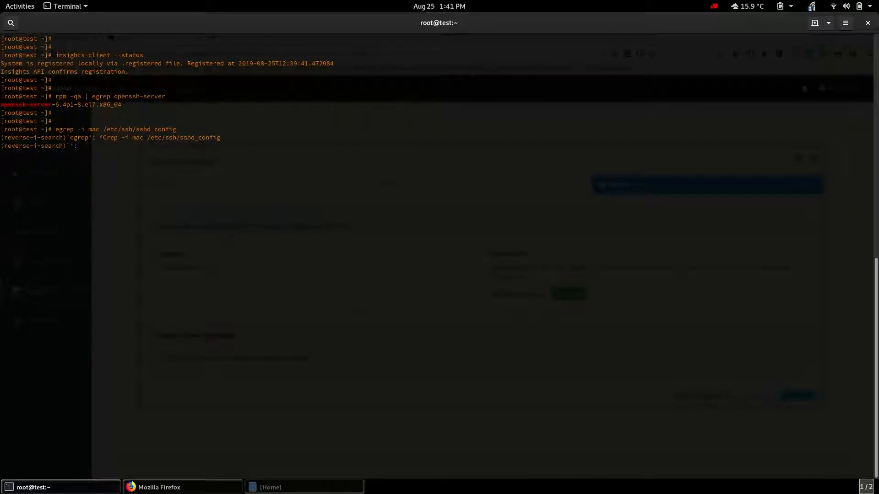
{"action": "type", "text": "egrep"}
{"action": "key", "text": "ctrl+r"}
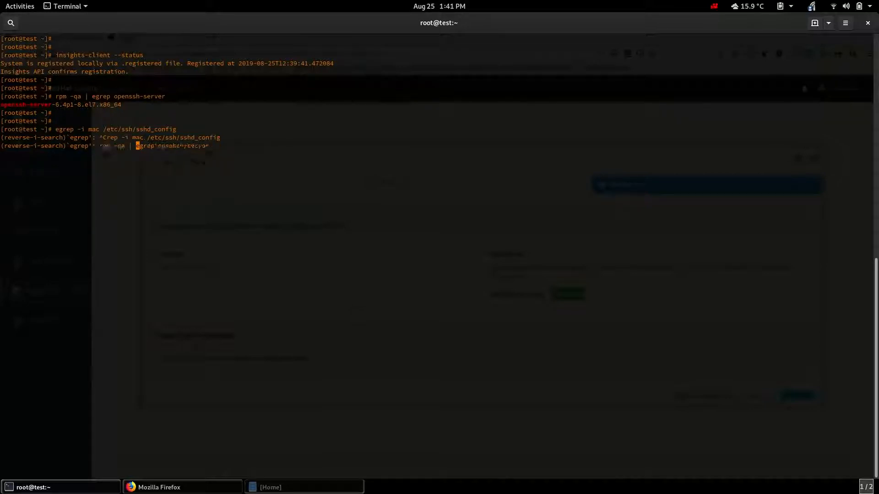
{"action": "key", "text": "ctrl+s"}
{"action": "key", "text": "Right"}
{"action": "type", "text": "cipher"}
{"action": "key", "text": "Return"}
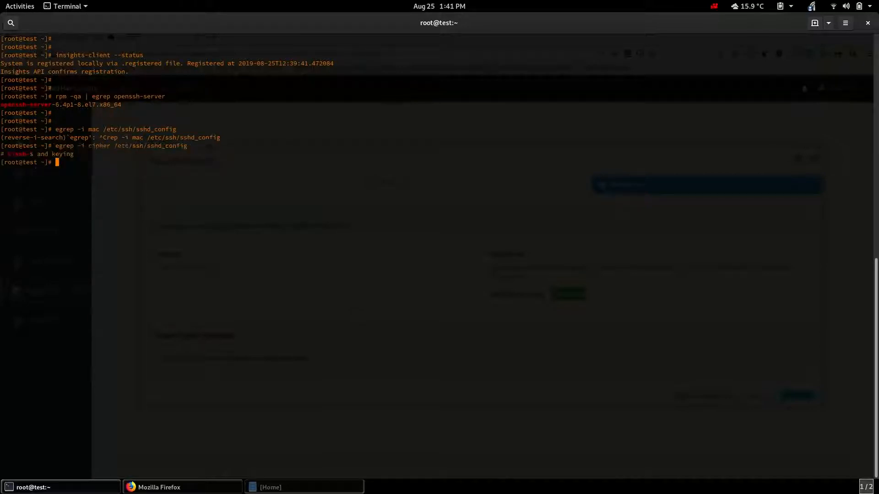
{"action": "key", "text": "Return"}
{"action": "key", "text": "Return"}
Switch back to Firefox, run the fix_openssh plan's playbook and follow the job's progress and host status.
{"action": "key", "text": "alt+Tab"}
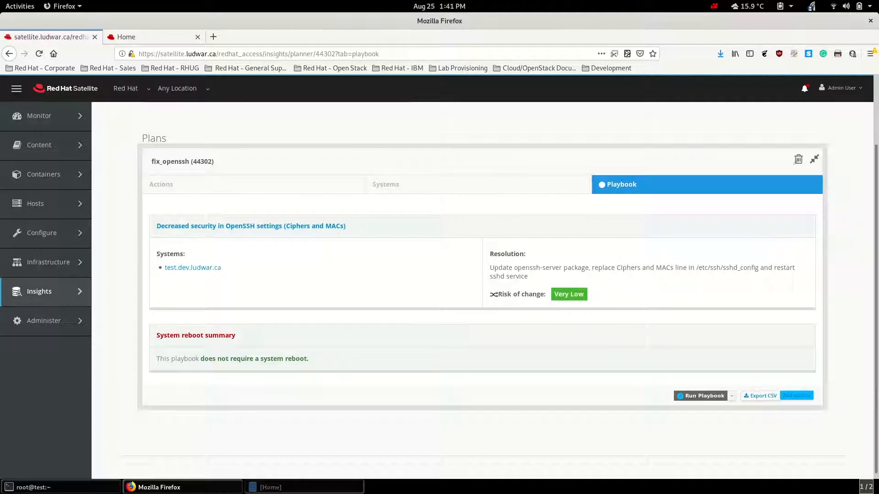
{"action": "left_click", "coordinate": [702, 396]}
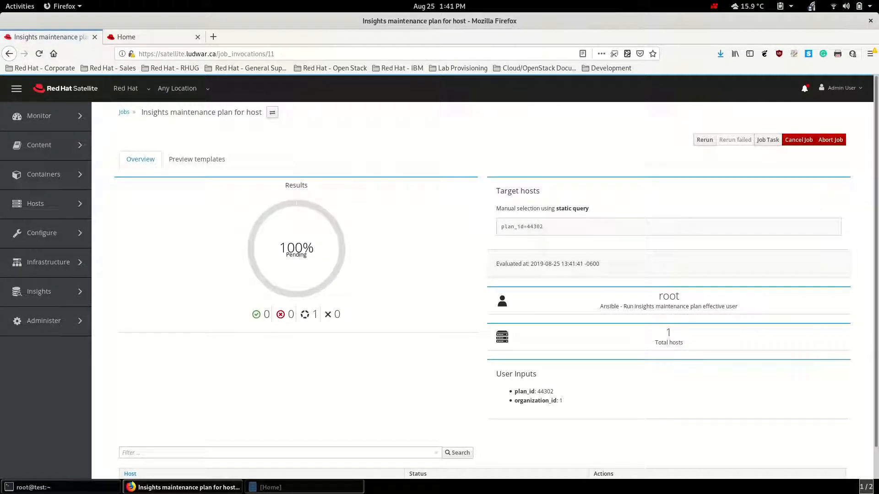
{"action": "scroll", "coordinate": [496, 277], "scroll_direction": "down", "scroll_amount": 1}
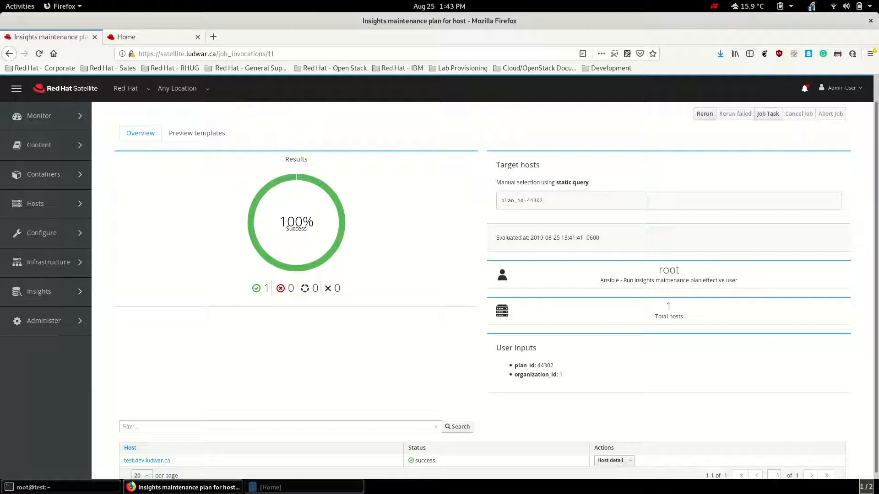
Open the finished job's task and review the Ansible output, including the openssh-server update, Ciphers, MACs and sshd restart tasks.
{"action": "left_click", "coordinate": [767, 114]}
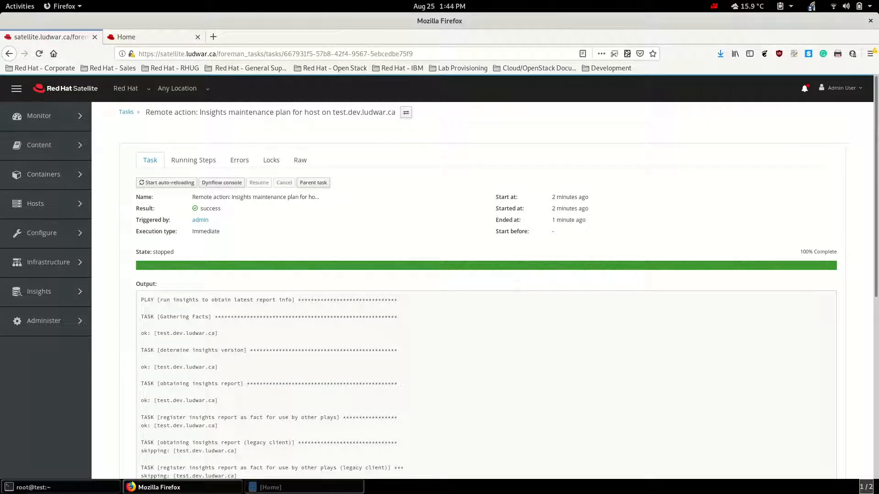
{"action": "scroll", "coordinate": [485, 293], "scroll_direction": "down", "scroll_amount": 3}
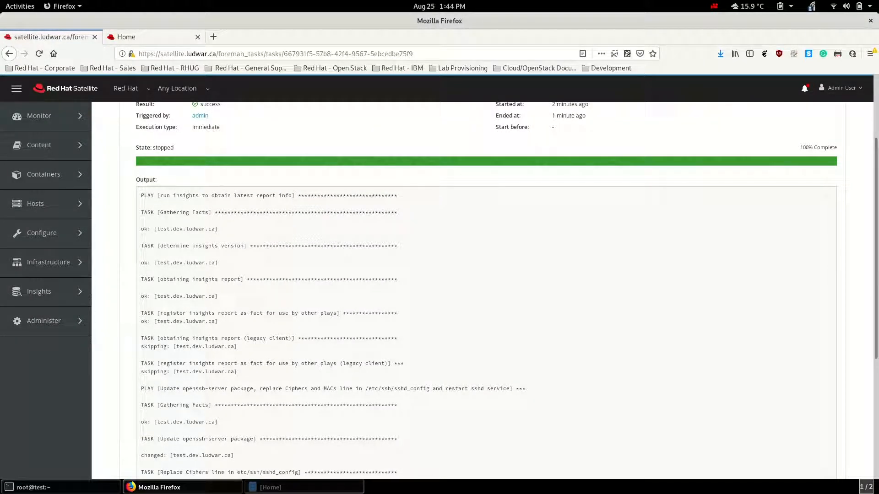
{"action": "scroll", "coordinate": [485, 293], "scroll_direction": "down", "scroll_amount": 3}
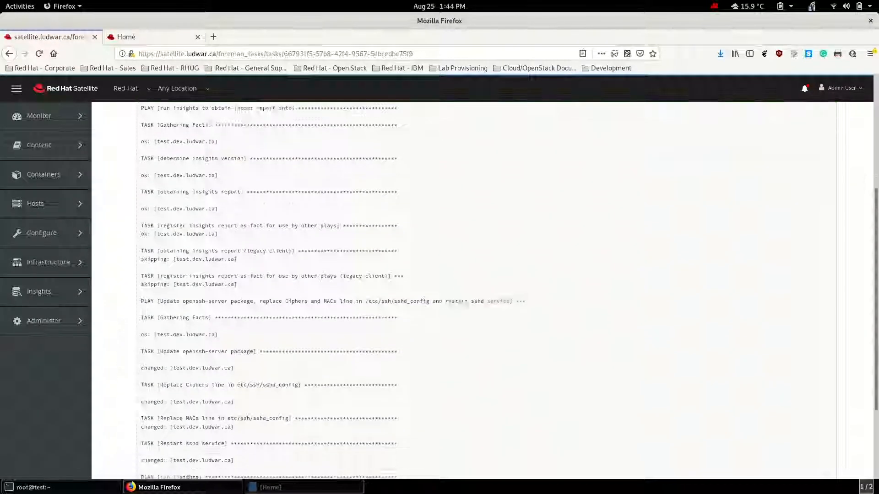
{"action": "scroll", "coordinate": [485, 292], "scroll_direction": "down", "scroll_amount": 2}
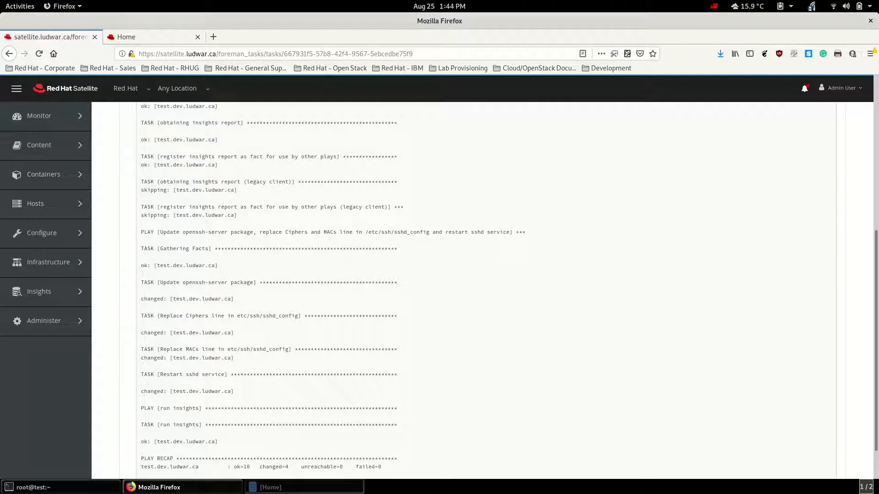
{"action": "left_click_drag", "start_coordinate": [159, 283], "coordinate": [247, 282]}
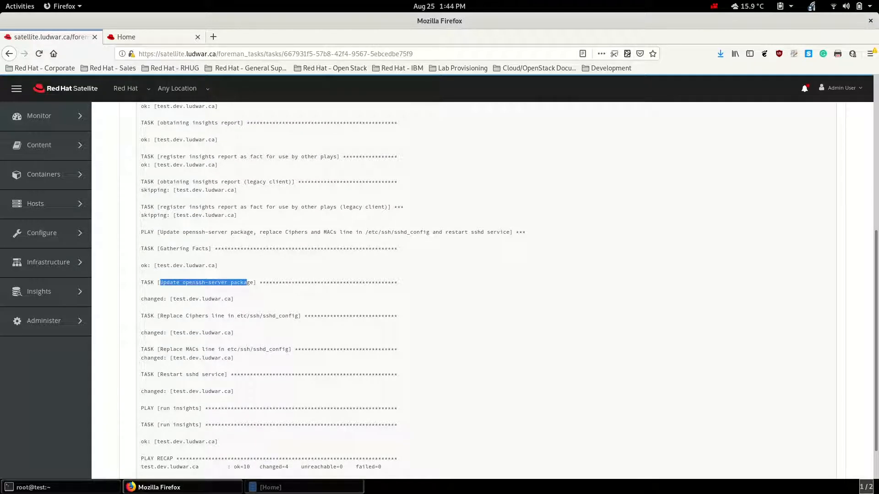
{"action": "scroll", "coordinate": [247, 283], "scroll_direction": "down", "scroll_amount": 2}
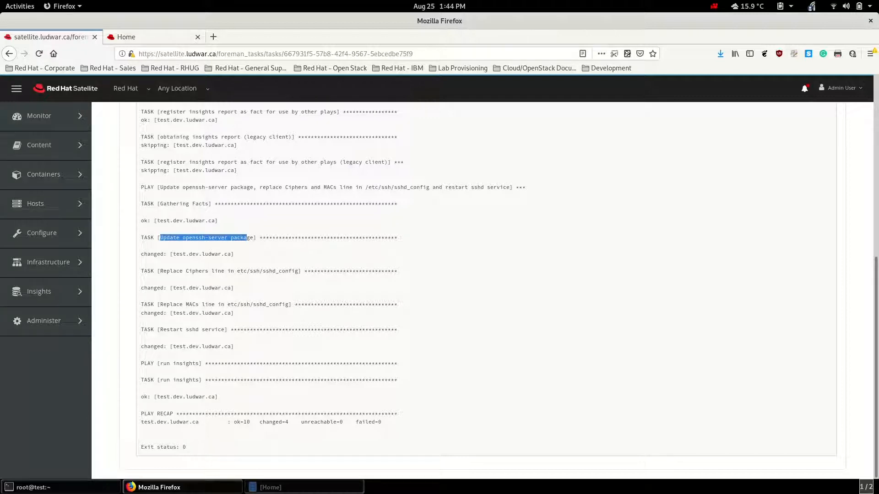
{"action": "scroll", "coordinate": [486, 293], "scroll_direction": "up", "scroll_amount": 10}
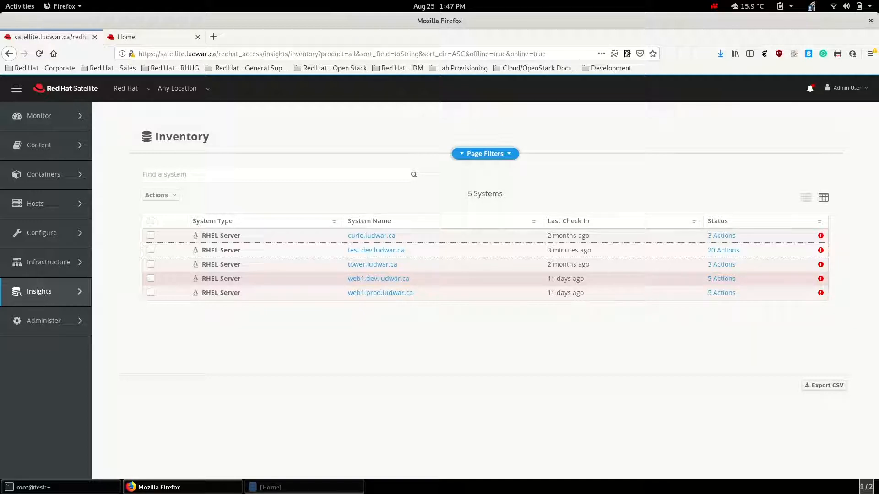
Open test.dev.ludwar.ca from the Insights inventory, collapse the issue details and look through the remaining issues for the OpenSSH entry.
{"action": "left_click", "coordinate": [376, 250]}
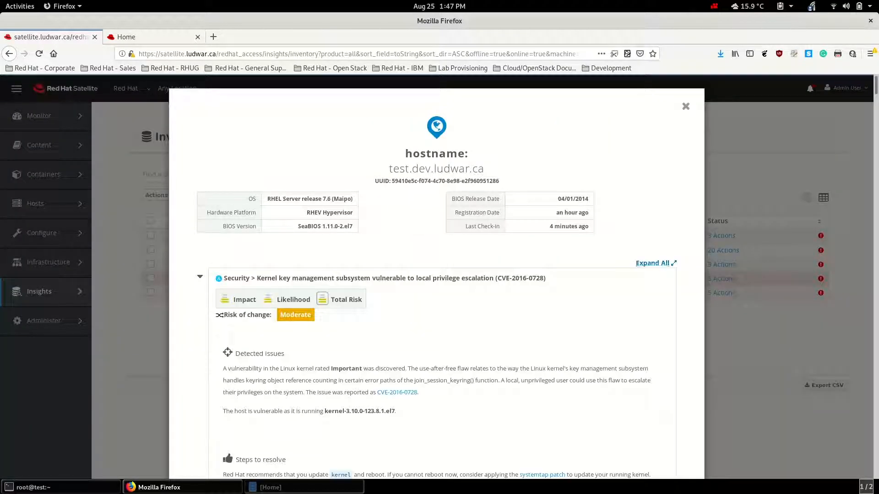
{"action": "left_click", "coordinate": [653, 263]}
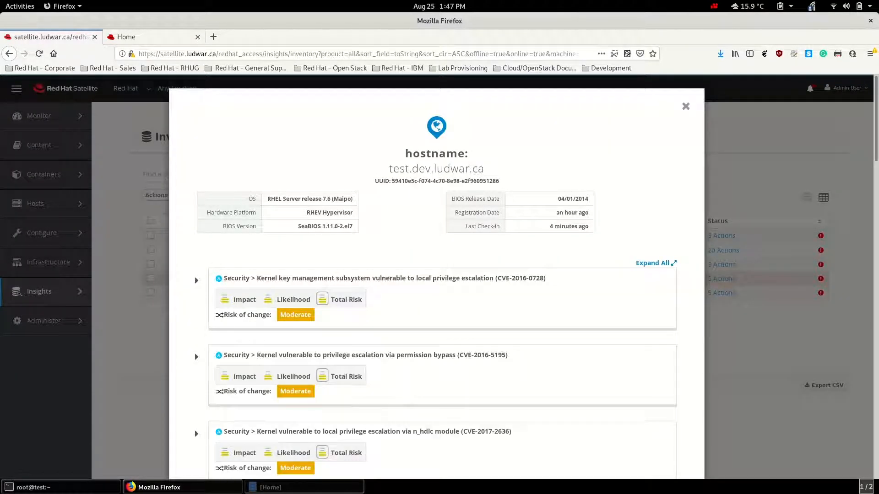
{"action": "scroll", "coordinate": [436, 284], "scroll_direction": "down", "scroll_amount": 15}
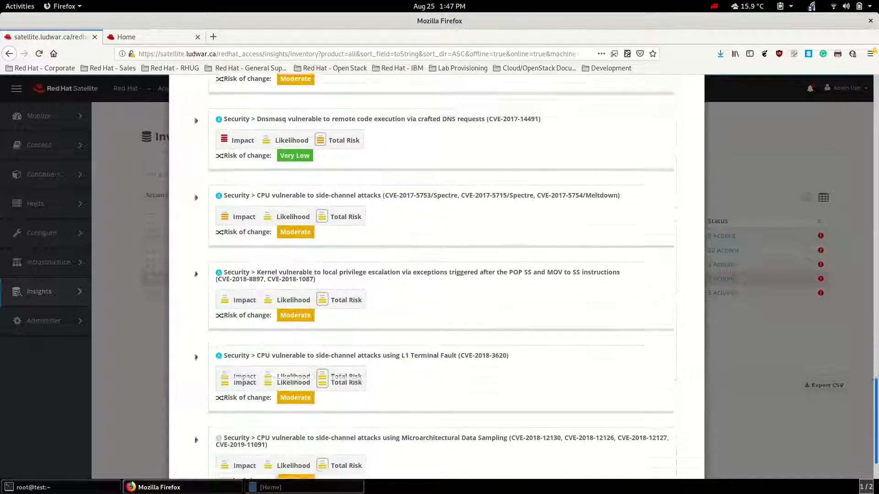
{"action": "scroll", "coordinate": [437, 284], "scroll_direction": "down", "scroll_amount": 2}
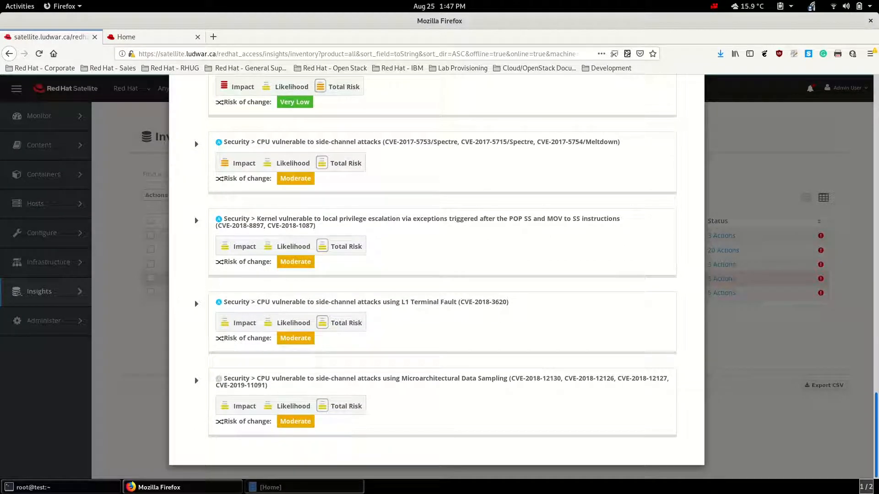
{"action": "scroll", "coordinate": [436, 284], "scroll_direction": "up", "scroll_amount": 15}
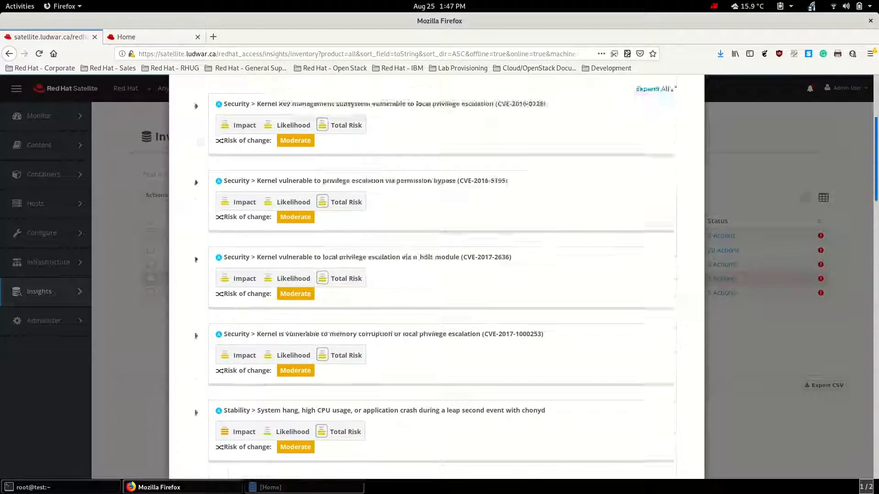
{"action": "scroll", "coordinate": [436, 284], "scroll_direction": "up", "scroll_amount": 4}
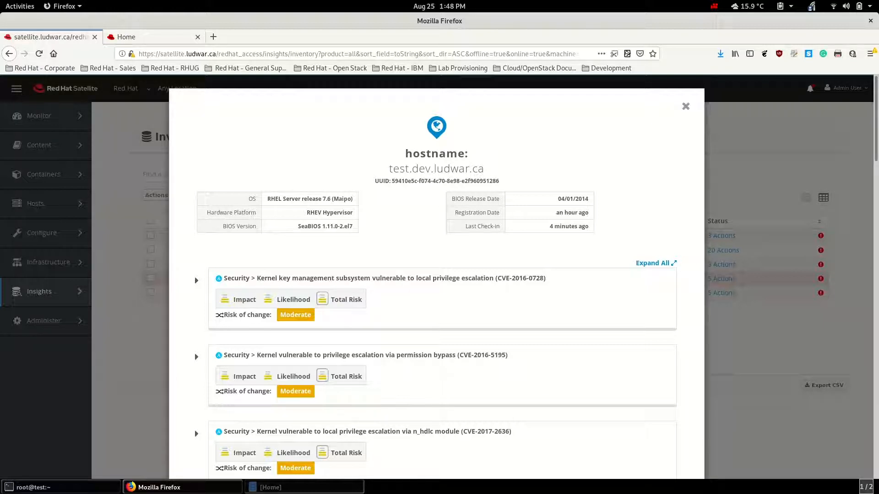
Switch to the terminal and recheck the installed OpenSSH server package with rpm -qa | egrep openssh-server.
{"action": "key", "text": "alt+Tab"}
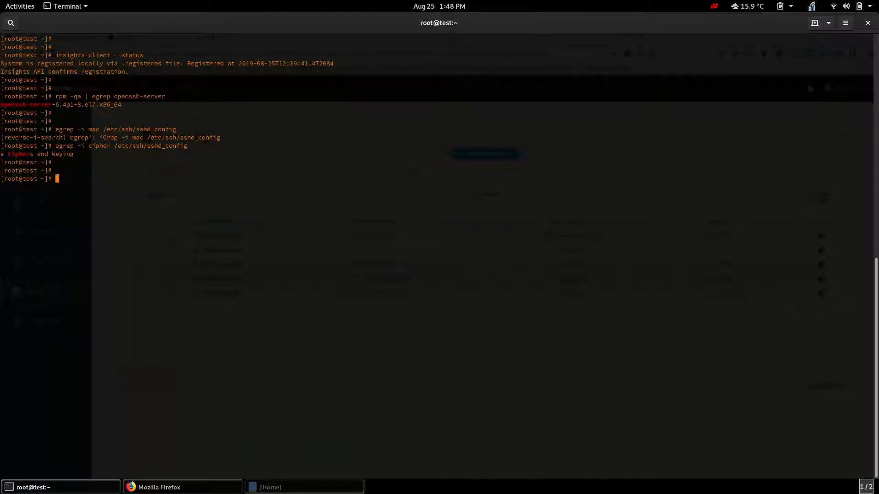
{"action": "key", "text": "ctrl+r"}
{"action": "type", "text": "rpm"}
{"action": "key", "text": "Return"}
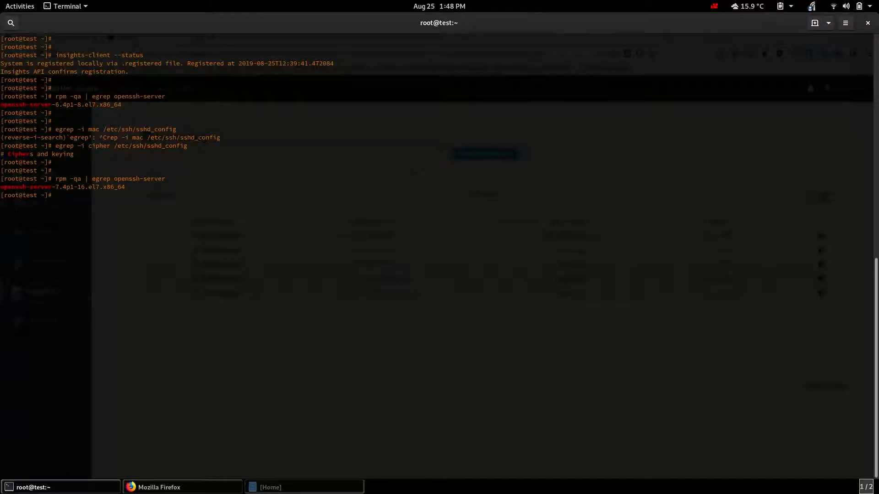
Recheck the SSH server configuration by running egrep -i cipher /etc/ssh/sshd_config and egrep -i mac /etc/ssh/sshd_config.
{"action": "key", "text": "ctrl+r"}
{"action": "type", "text": "ciph"}
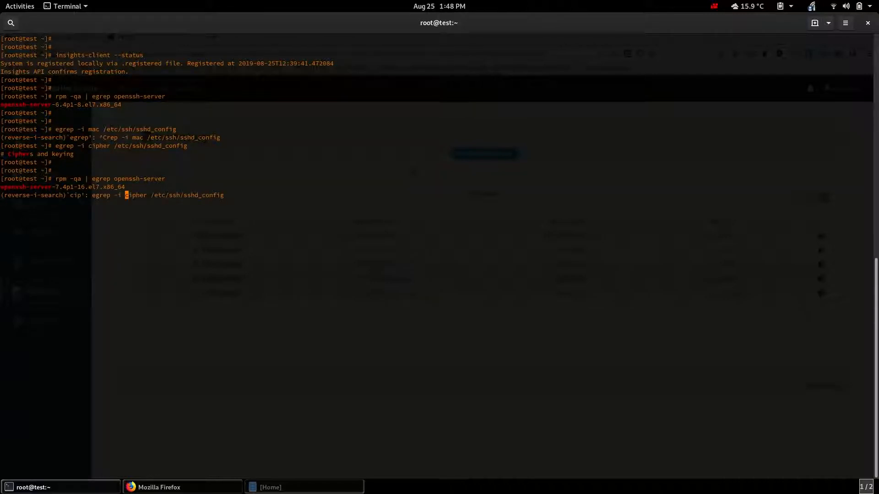
{"action": "key", "text": "Return"}
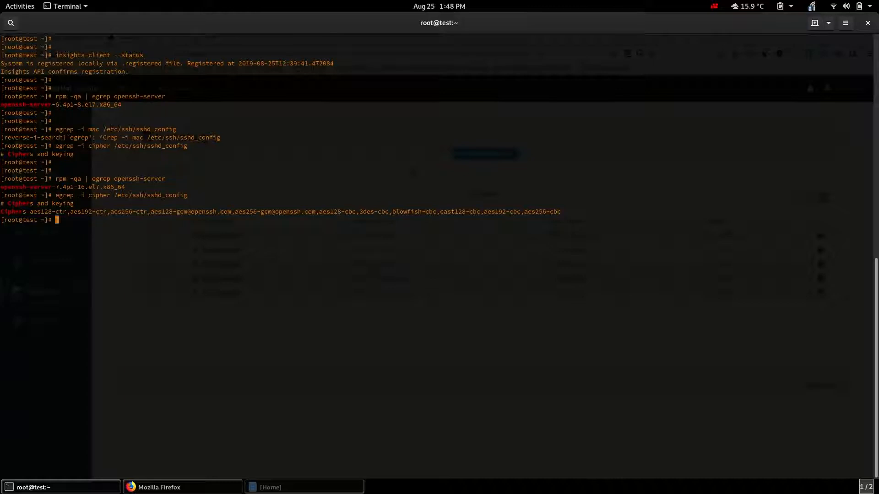
{"action": "key", "text": "ctrl+r"}
{"action": "type", "text": "mac"}
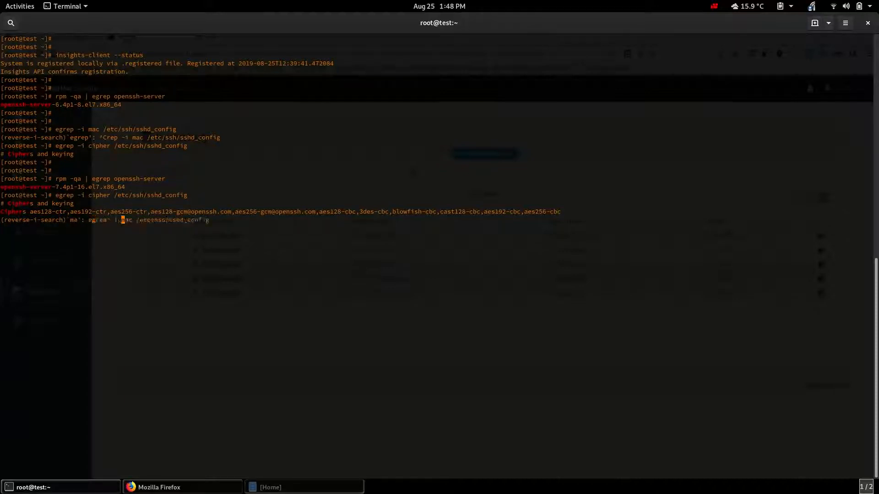
{"action": "key", "text": "Return"}
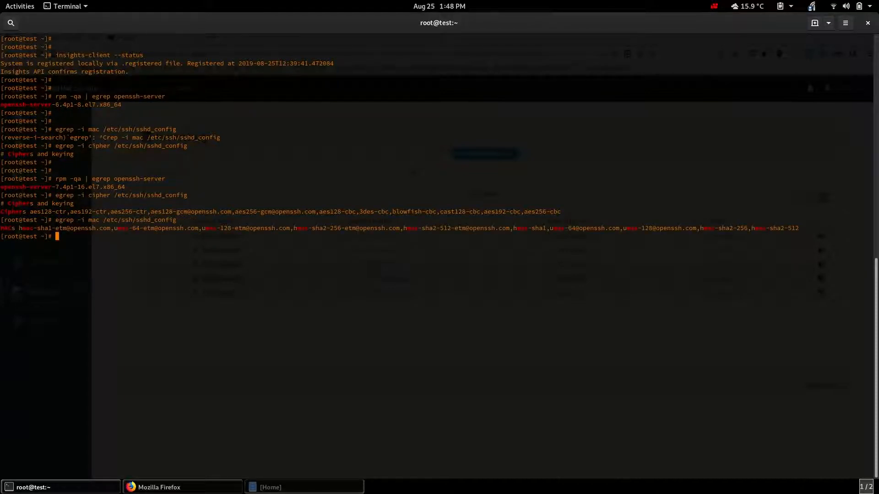